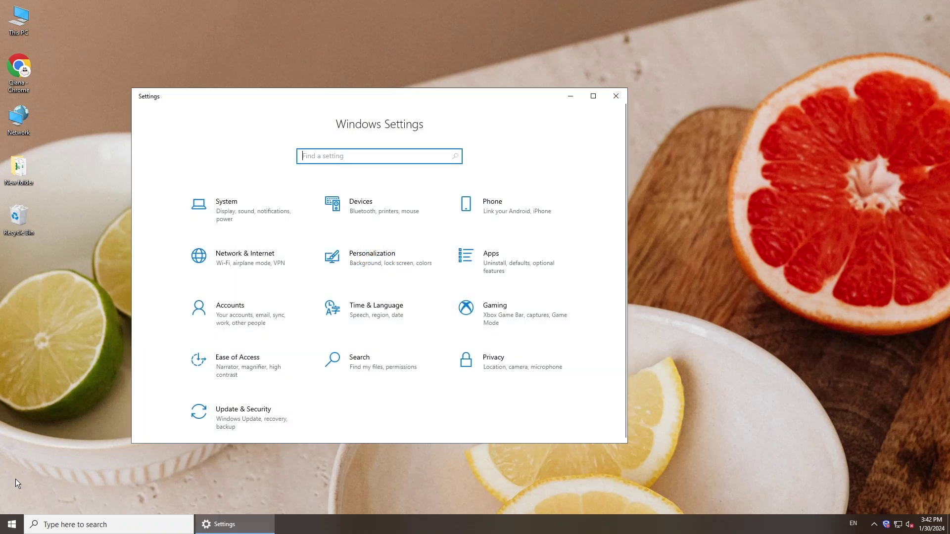
Step: Open the additional troubleshooters list from the Troubleshoot section of Update & Security
click(278, 416)
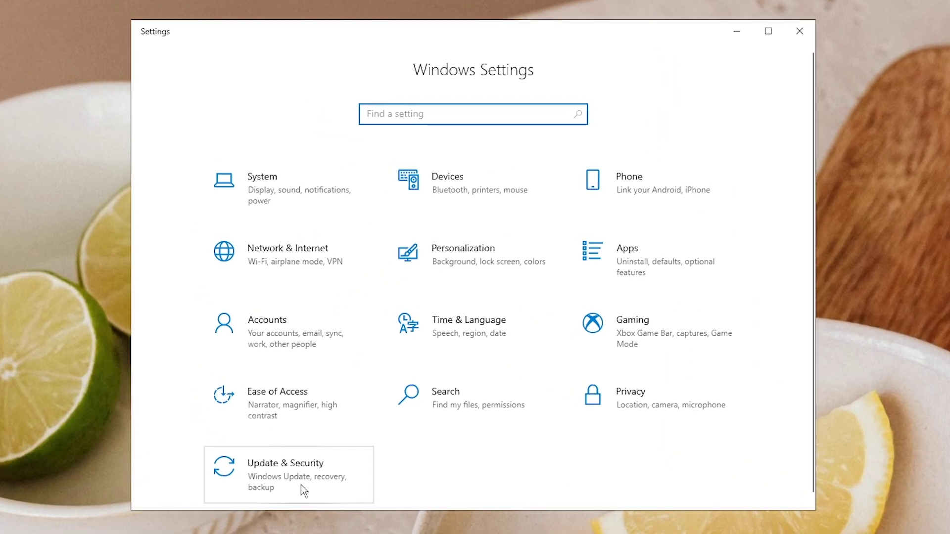
click(300, 484)
click(209, 275)
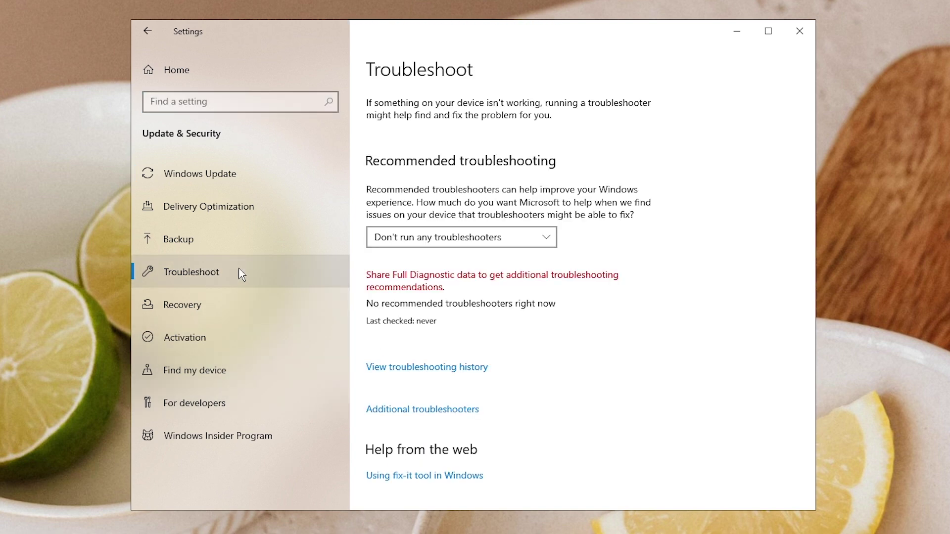
click(450, 409)
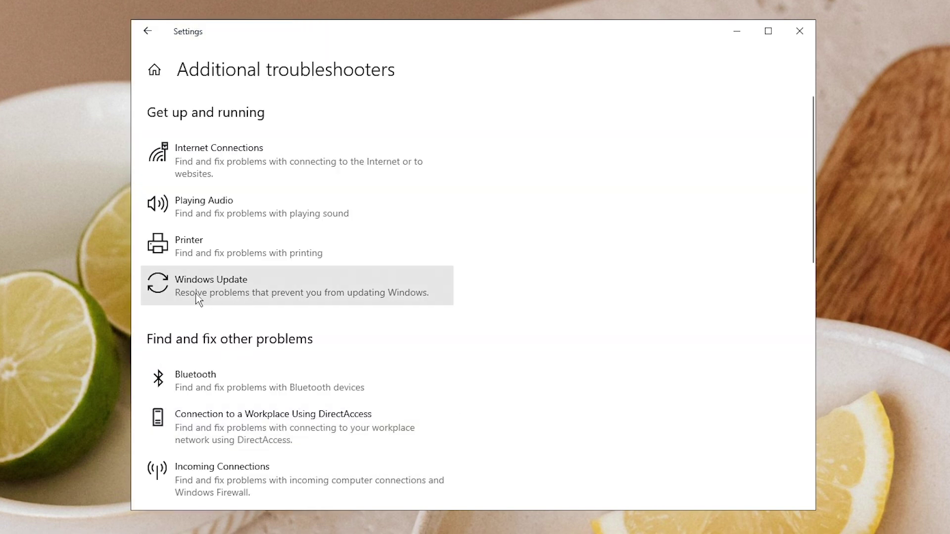
Step: Run the Windows Update troubleshooter past its introduction page, and reopen Windows Settings
click(381, 288)
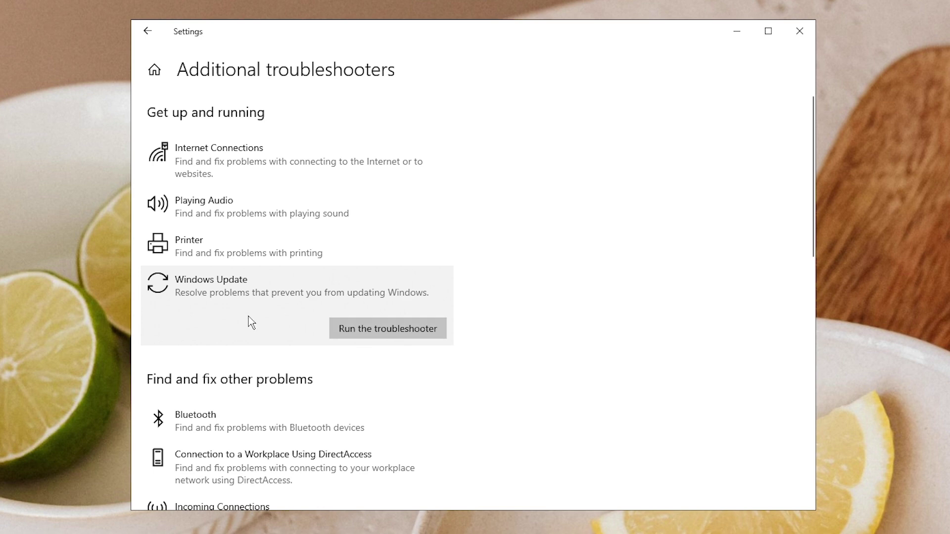
click(437, 329)
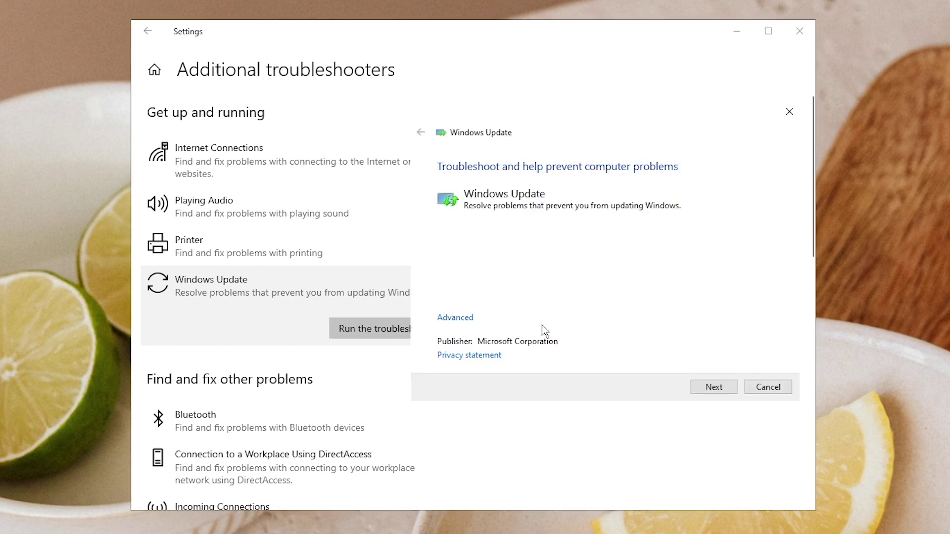
click(719, 390)
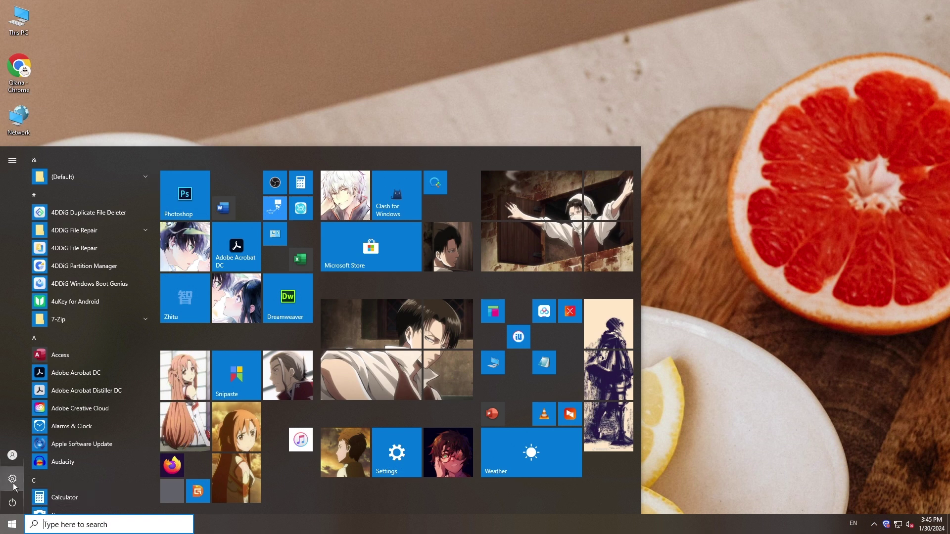
click(13, 480)
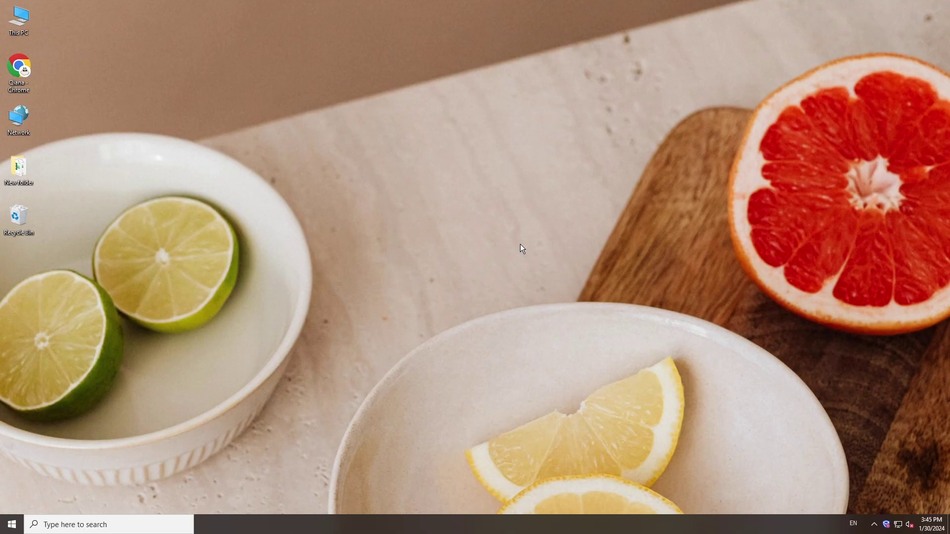
Step: Open the Services console by running services.msc
key(super+r)
text(ser)
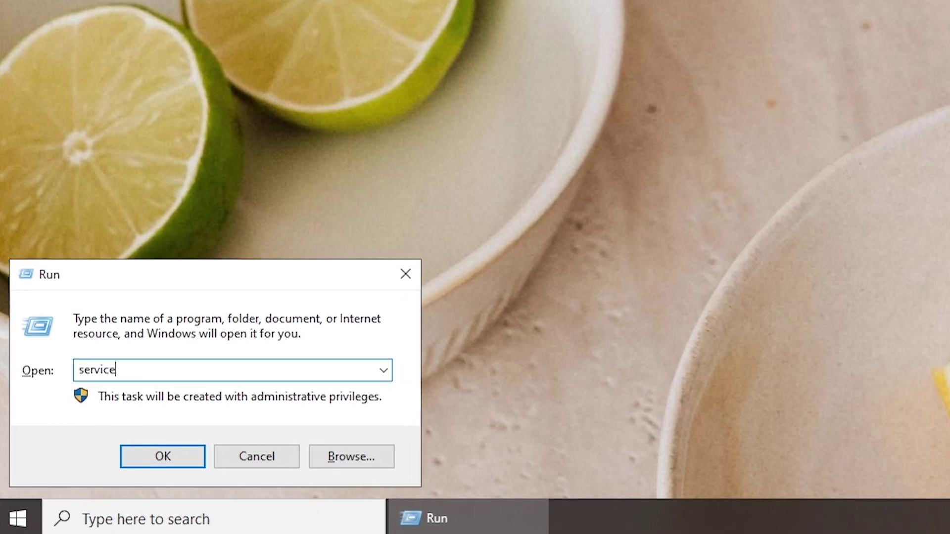
text(vices.msc)
key(Return)
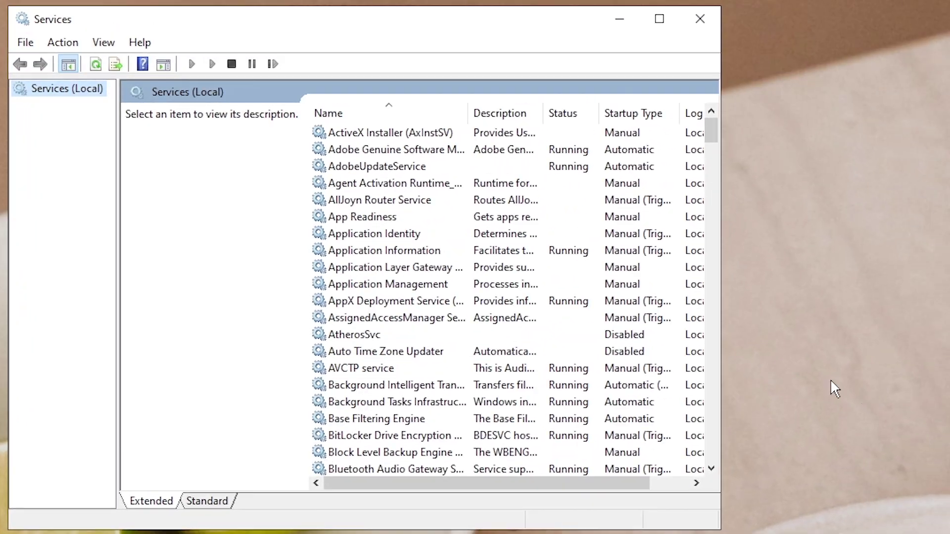
Step: Start the Background Intelligent Transfer Service from its properties and accept the dialog
scroll(393, 240, down, 1)
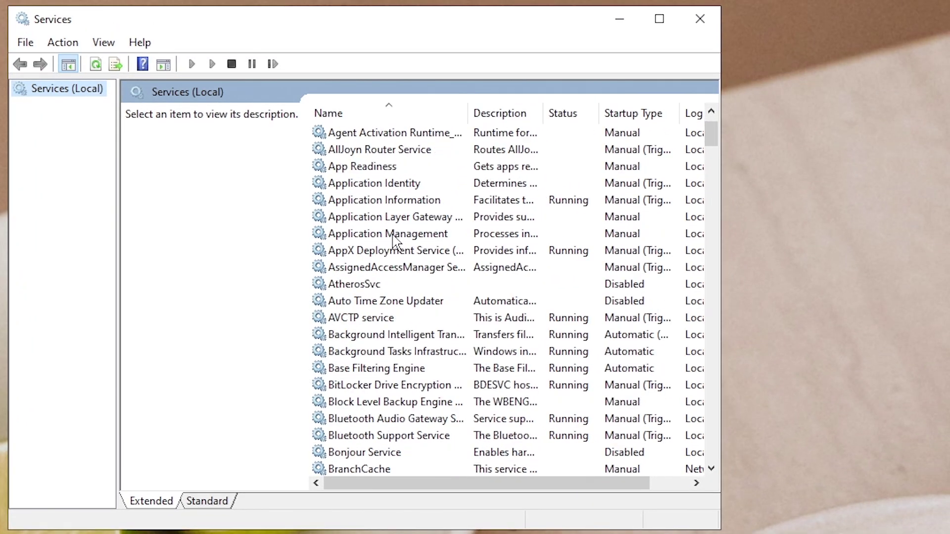
double_click(414, 333)
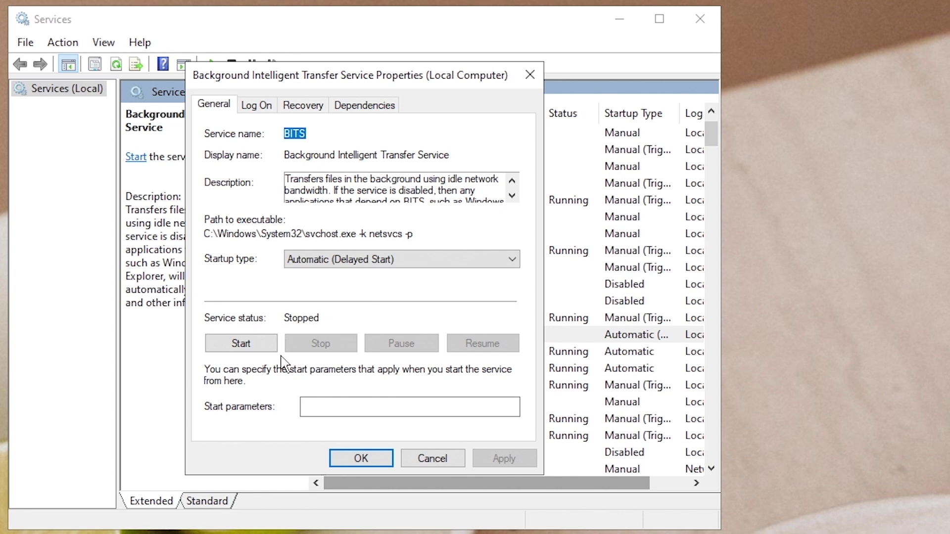
click(256, 346)
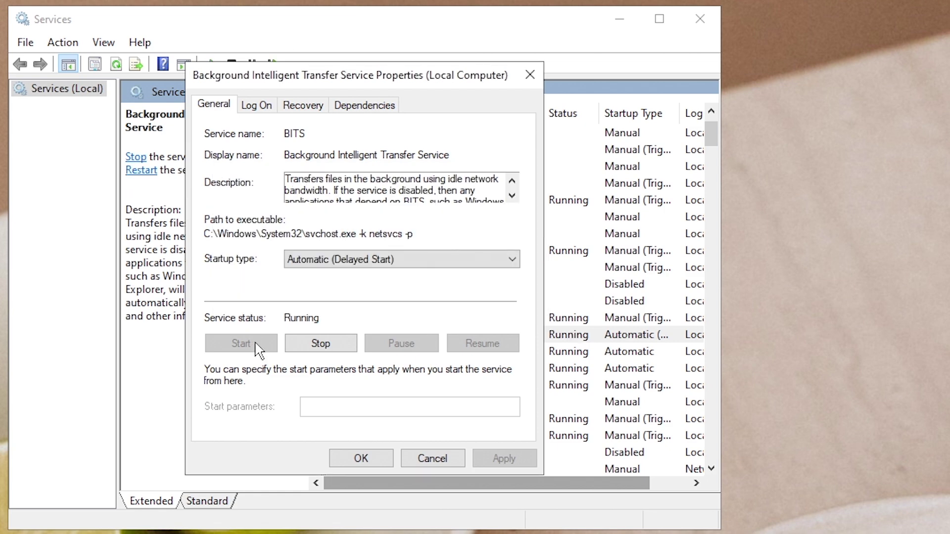
click(361, 459)
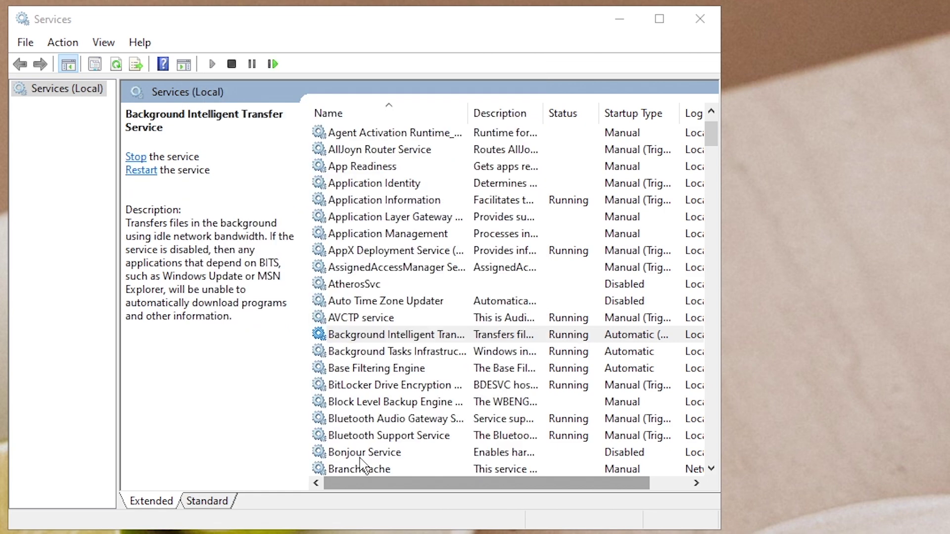
Step: Start the Windows Update service from its properties and accept the dialog
scroll(425, 407, down, 20)
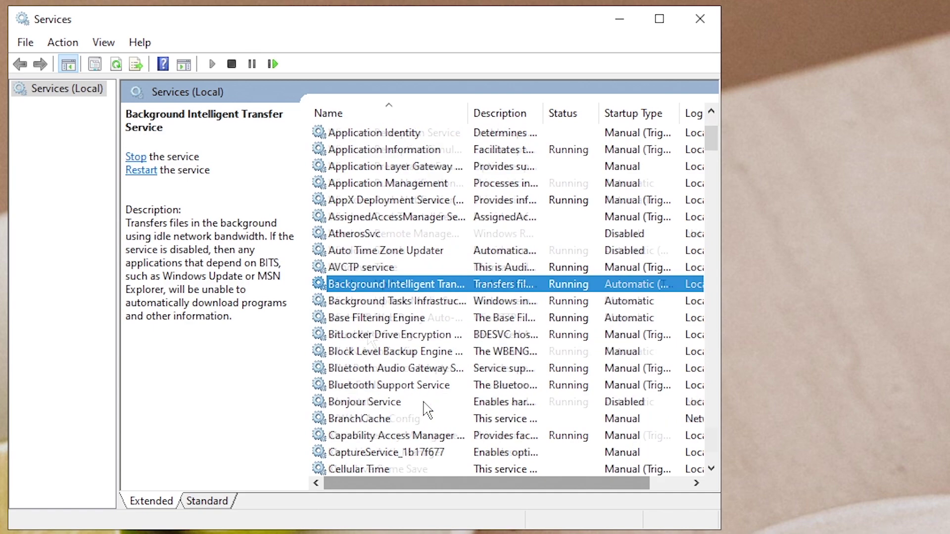
click(385, 291)
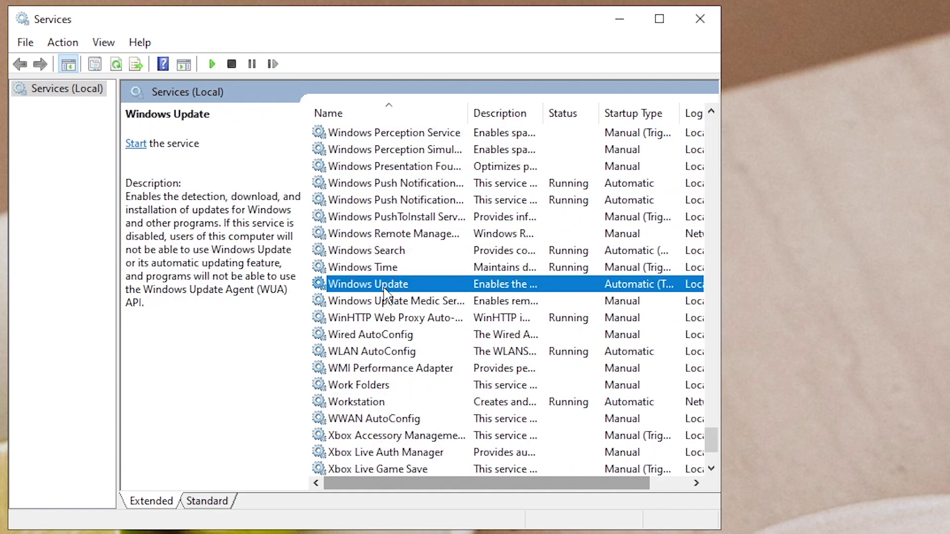
double_click(419, 283)
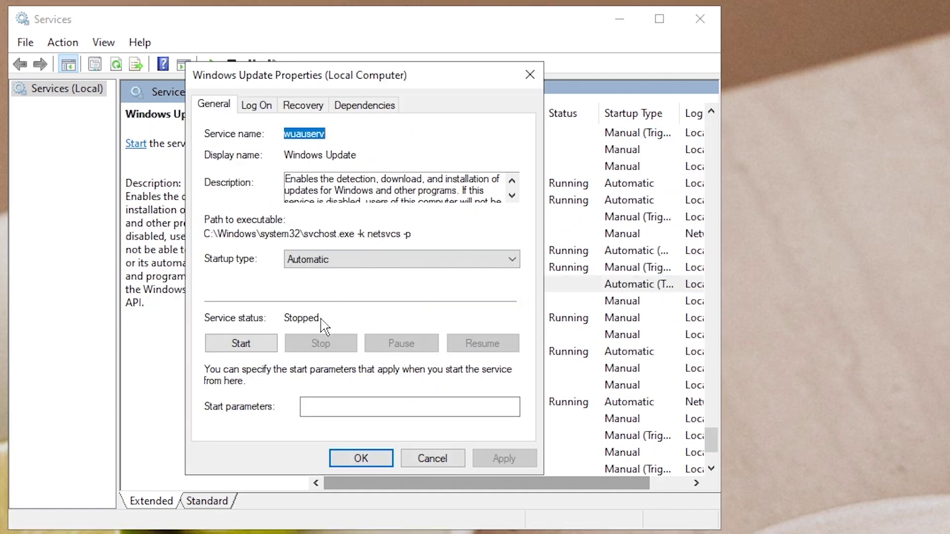
click(257, 346)
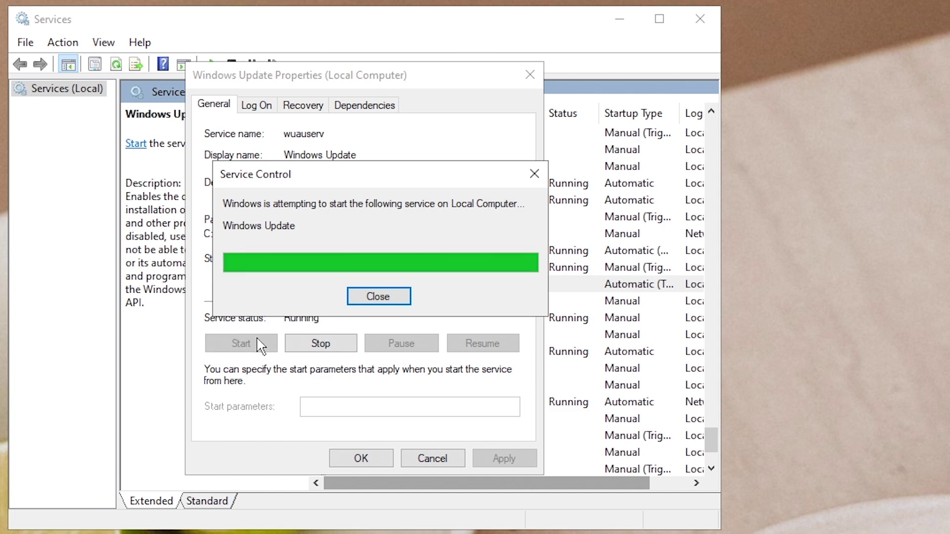
click(346, 458)
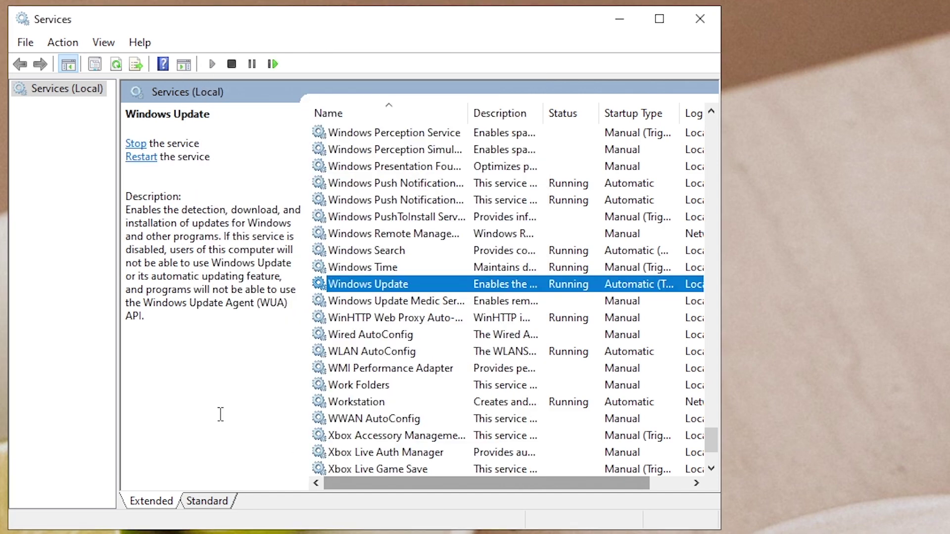
Step: Restart the Windows Update service and close the Services window
click(141, 157)
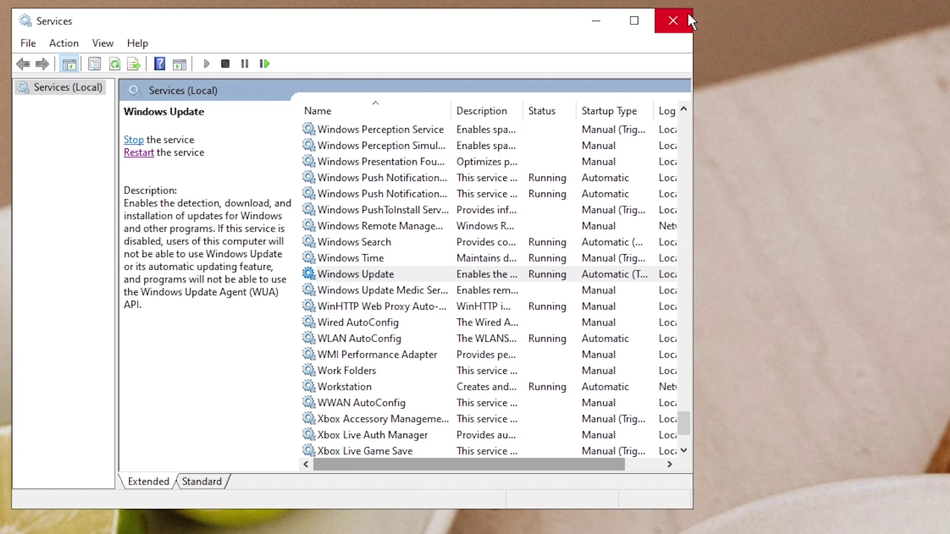
click(715, 15)
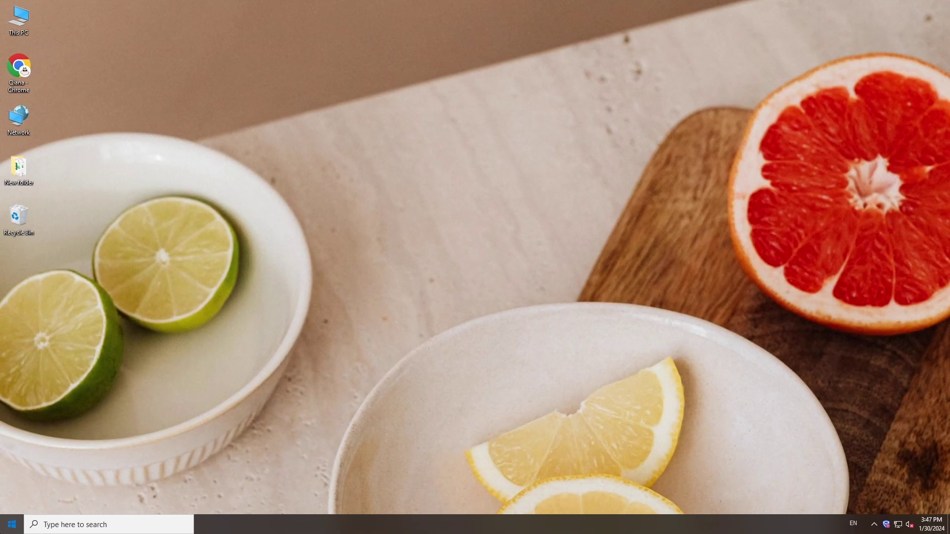
Step: Open the Update & Security section of Windows Settings
click(12, 524)
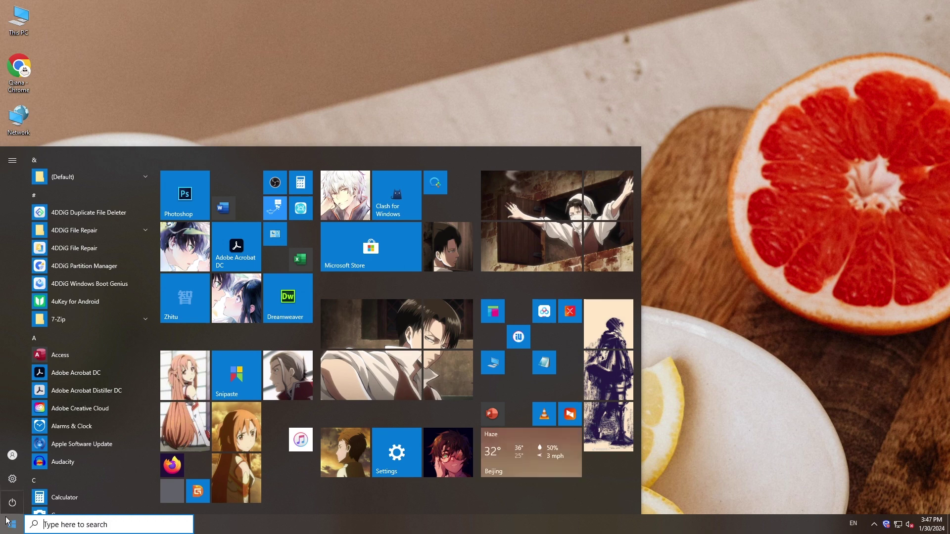
click(9, 480)
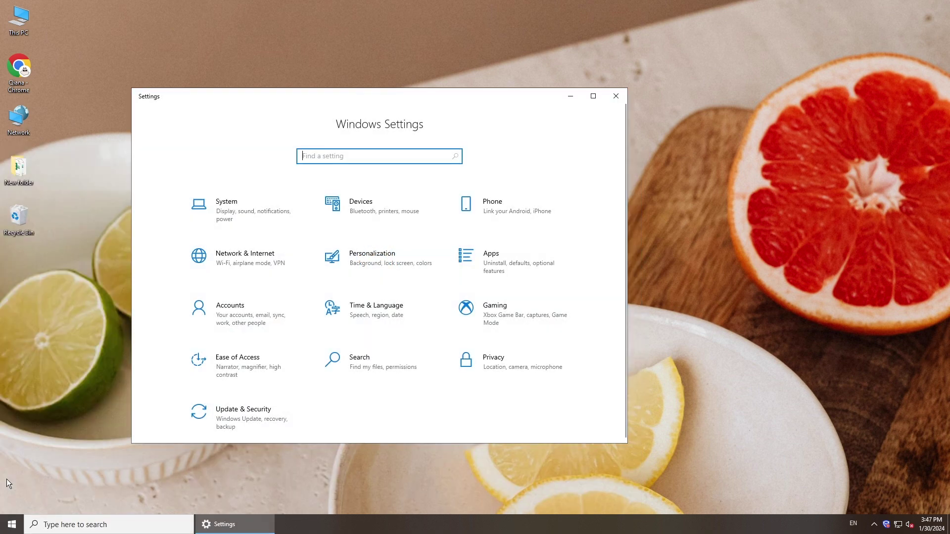
click(293, 424)
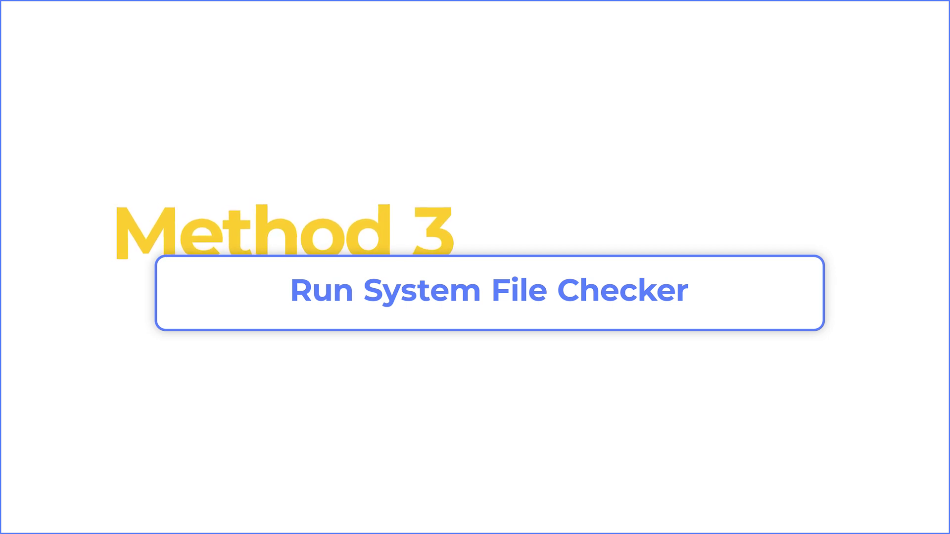
Step: Open Command Prompt as administrator and scan the system files with sfc /scannow
click(118, 356)
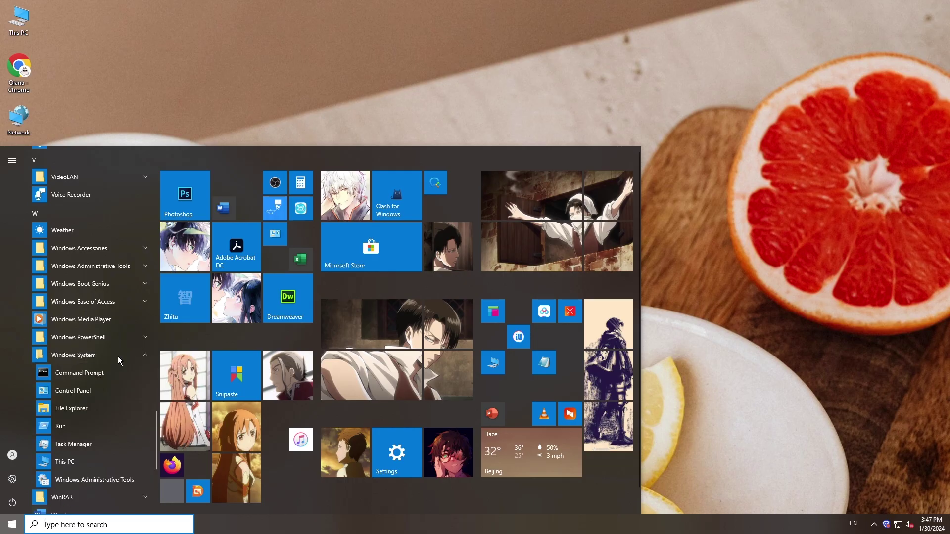
right_click(90, 373)
mouse_move(188, 400)
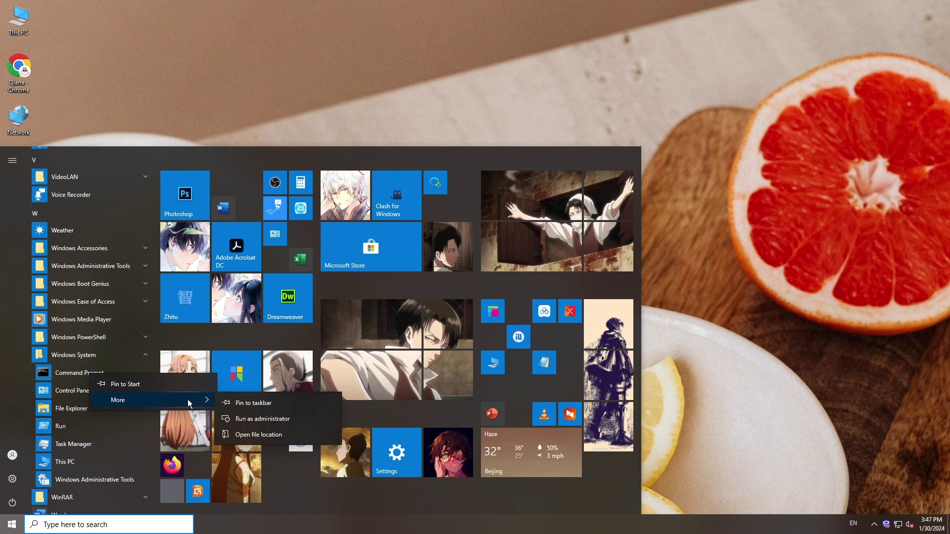
click(261, 420)
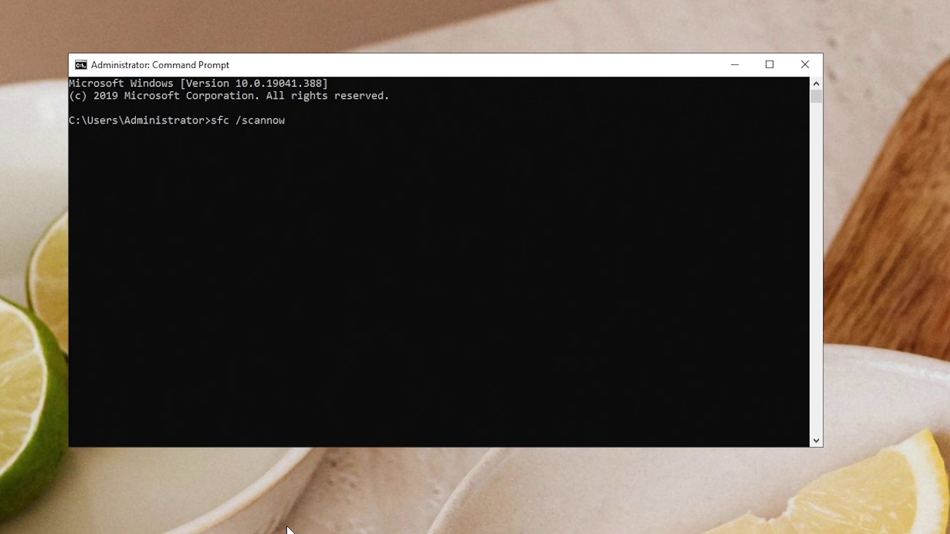
key(Return)
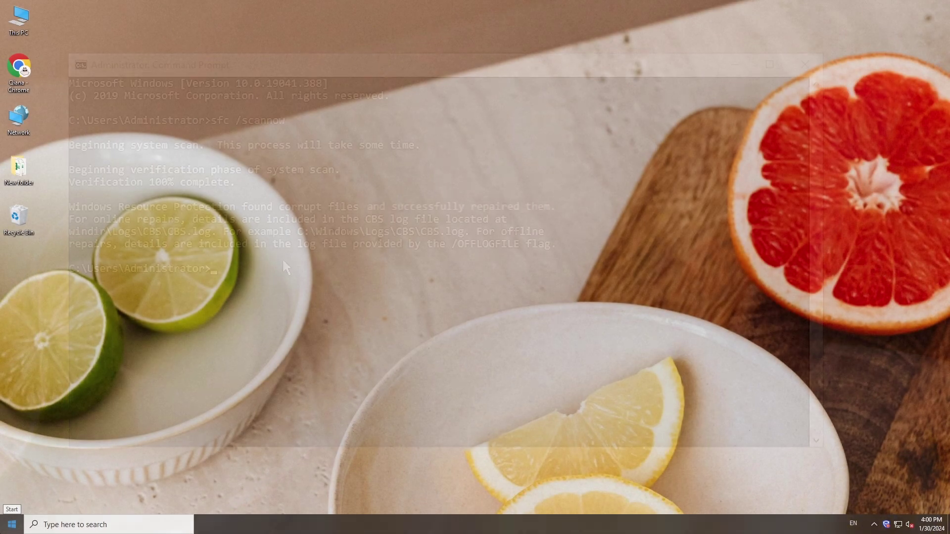
Step: Go back to Update & Security in Windows Settings after the system file scan
click(9, 517)
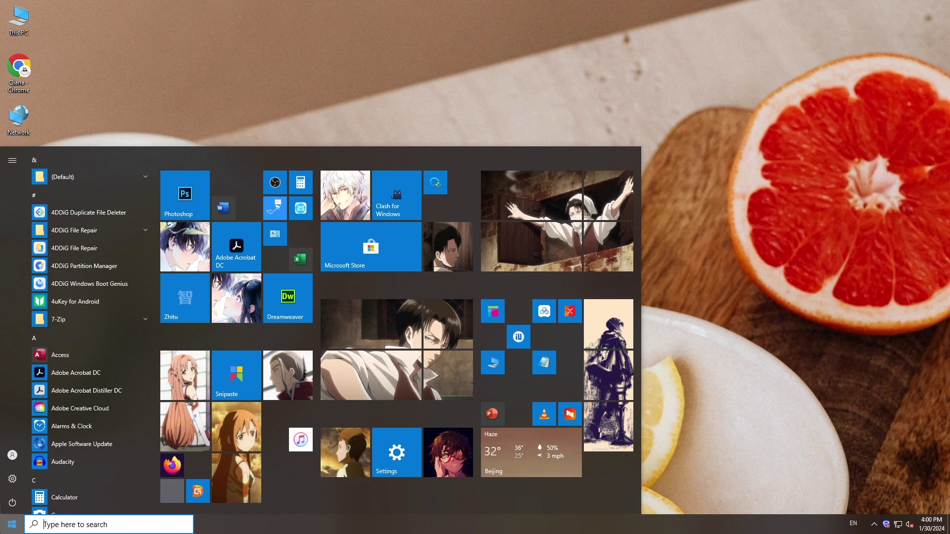
click(13, 479)
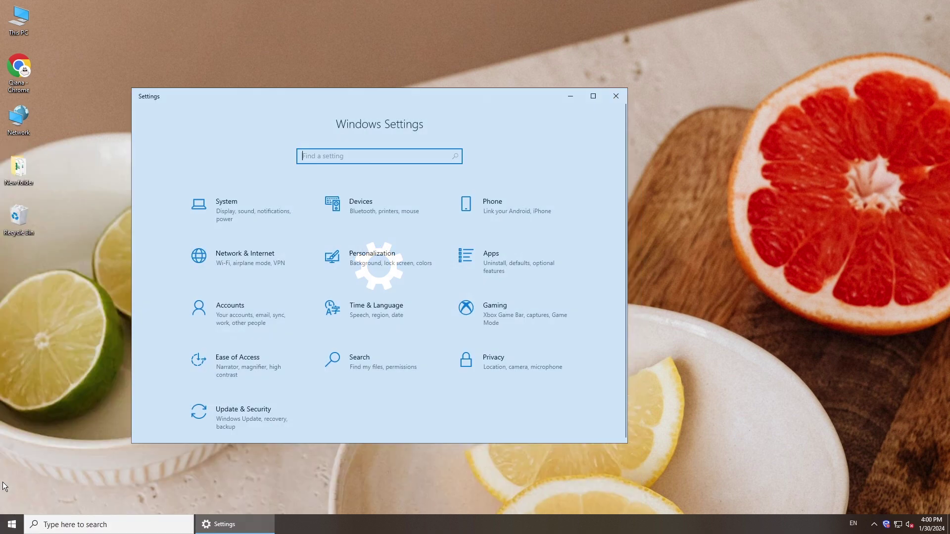
click(238, 416)
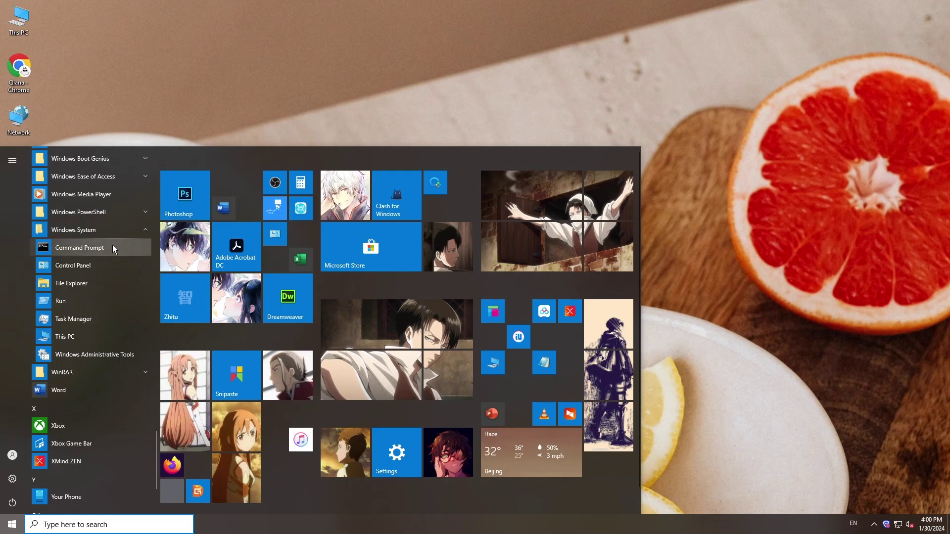
Step: Open a new Command Prompt as administrator and query the Windows Recovery Environment configuration with reagentc /info
right_click(112, 246)
mouse_move(149, 271)
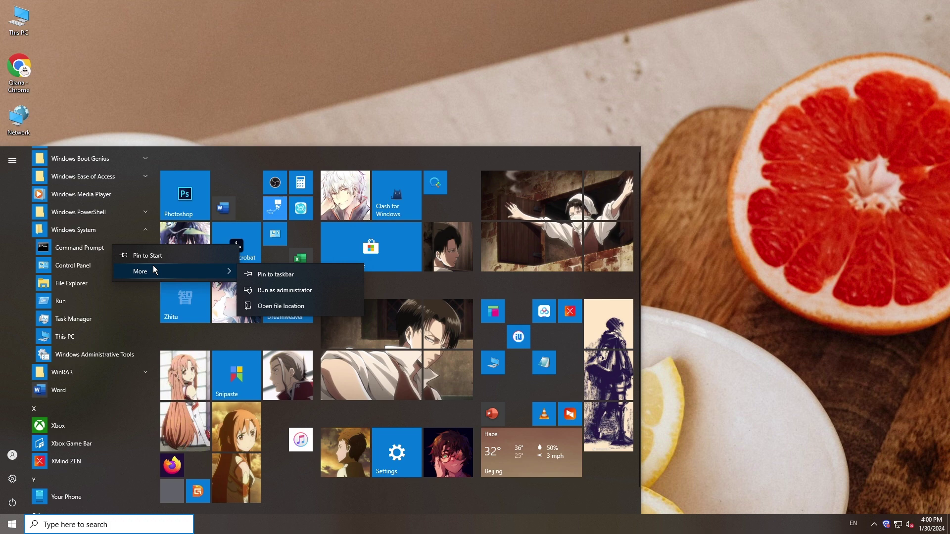
click(286, 294)
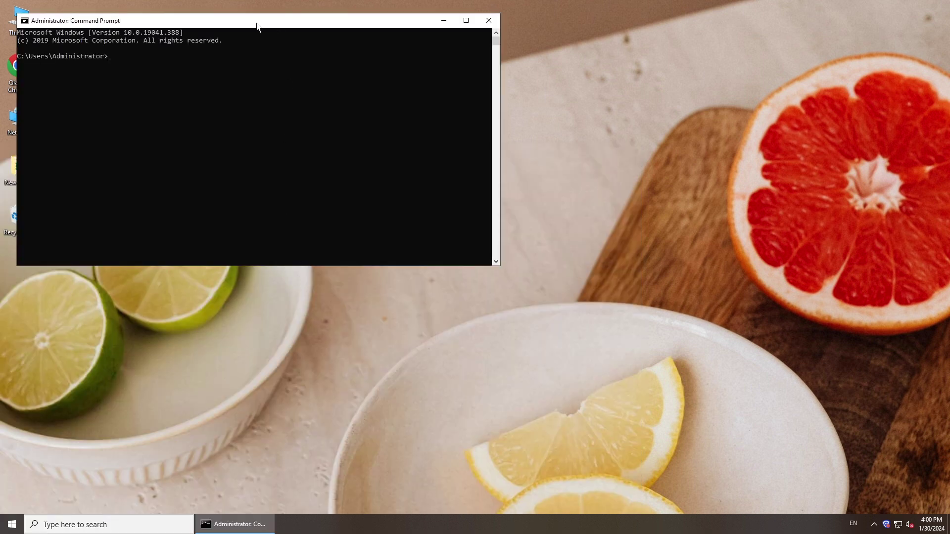
drag(256, 23, 365, 168)
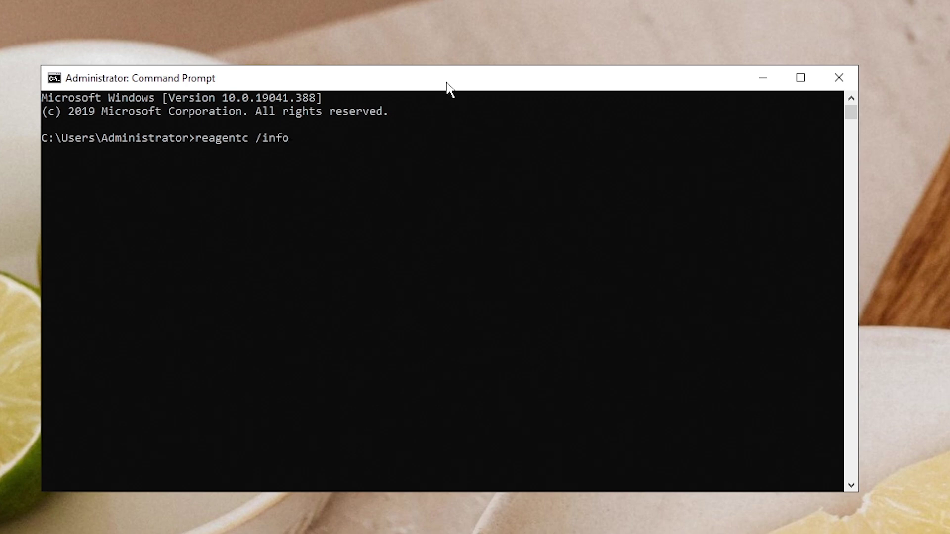
key(Return)
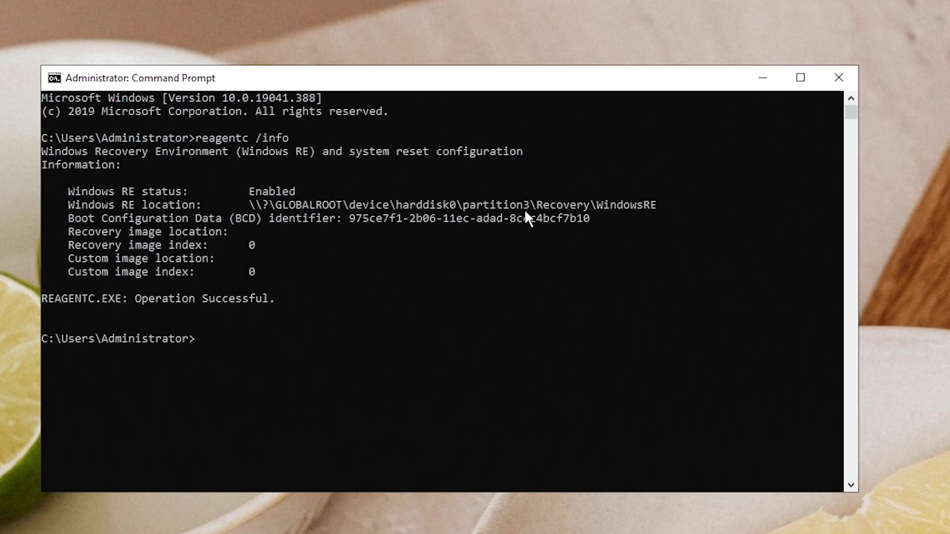
Step: Disable the Windows Recovery Environment with reagentc /disable
text(reagentc /di)
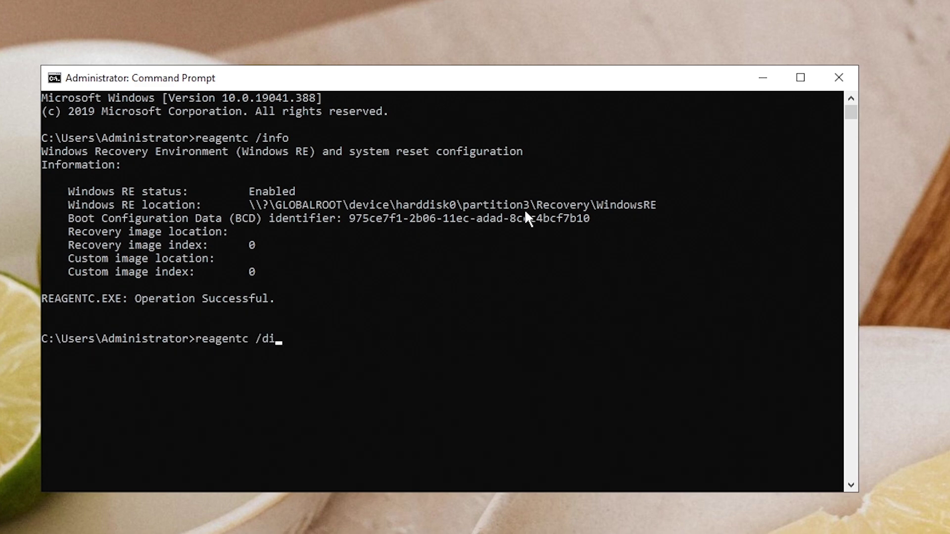
text(sable)
key(Return)
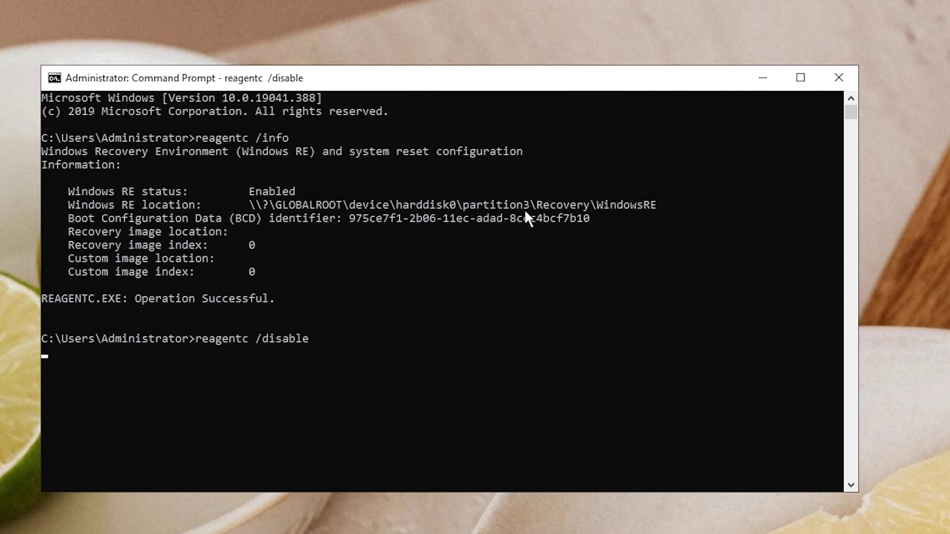
Step: Start DiskPart, list the disks and select disk 0
text(diskpart)
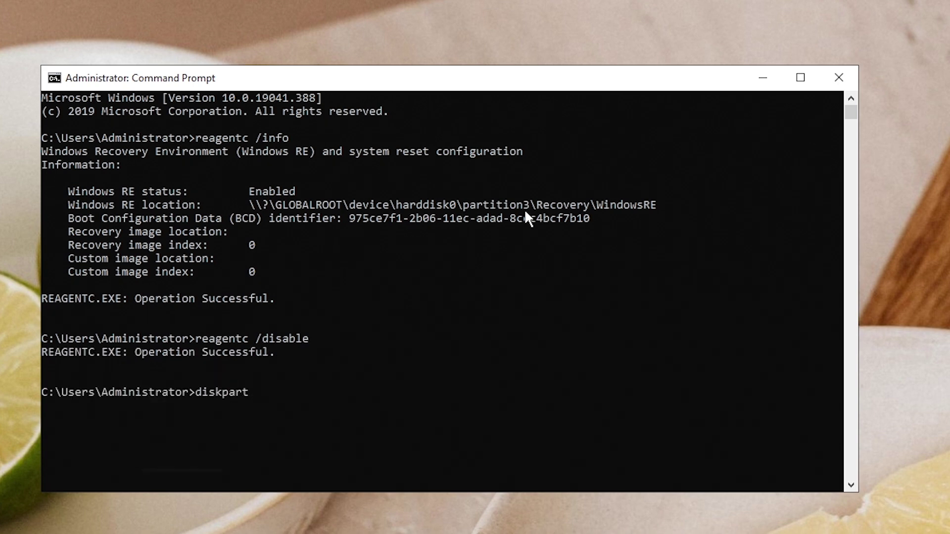
key(Return)
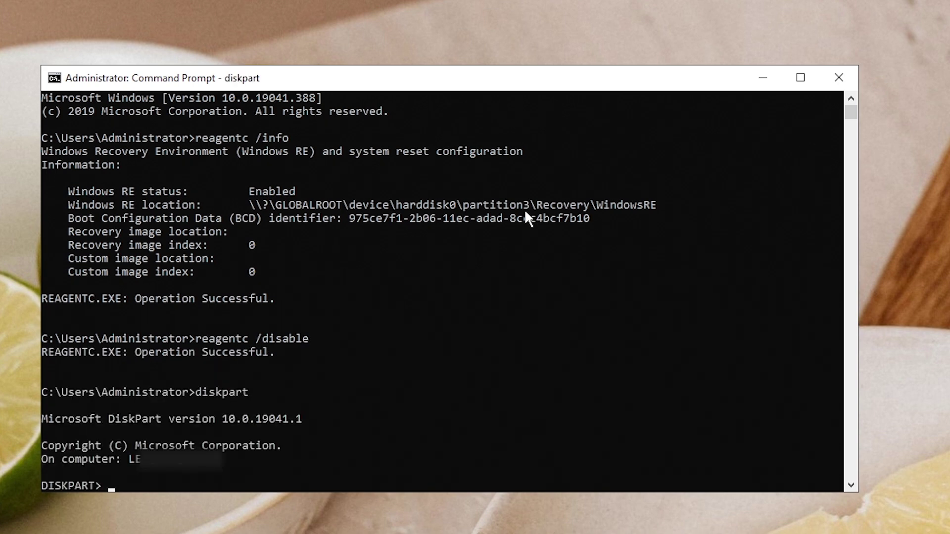
text(list disk)
key(Return)
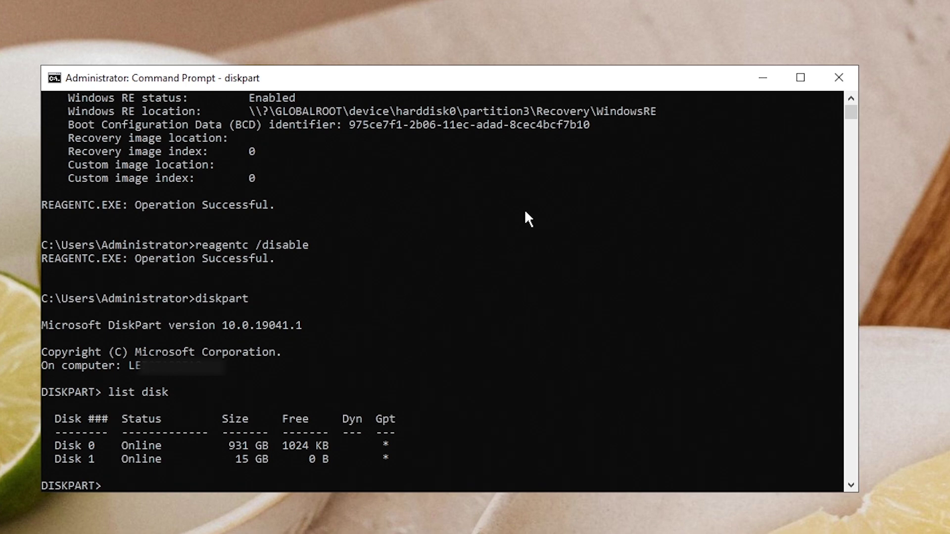
text(select disk 0)
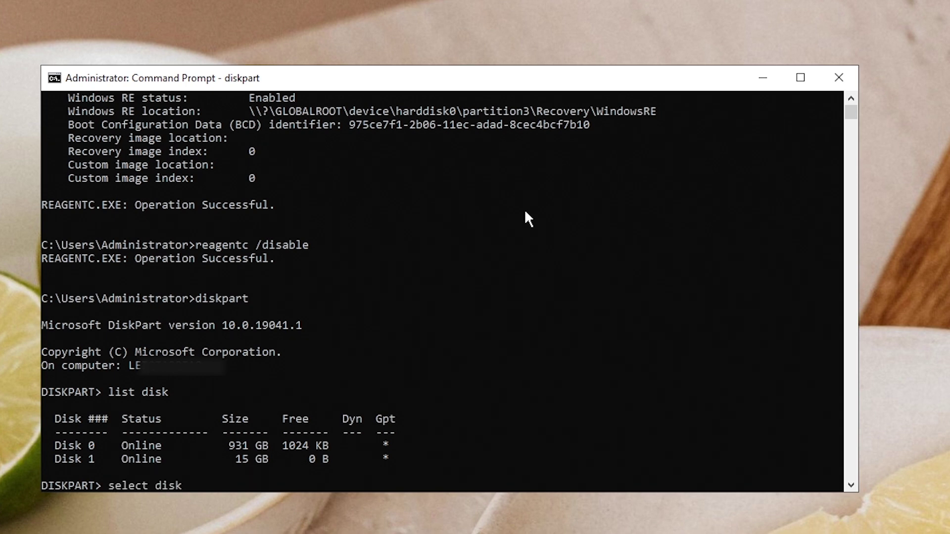
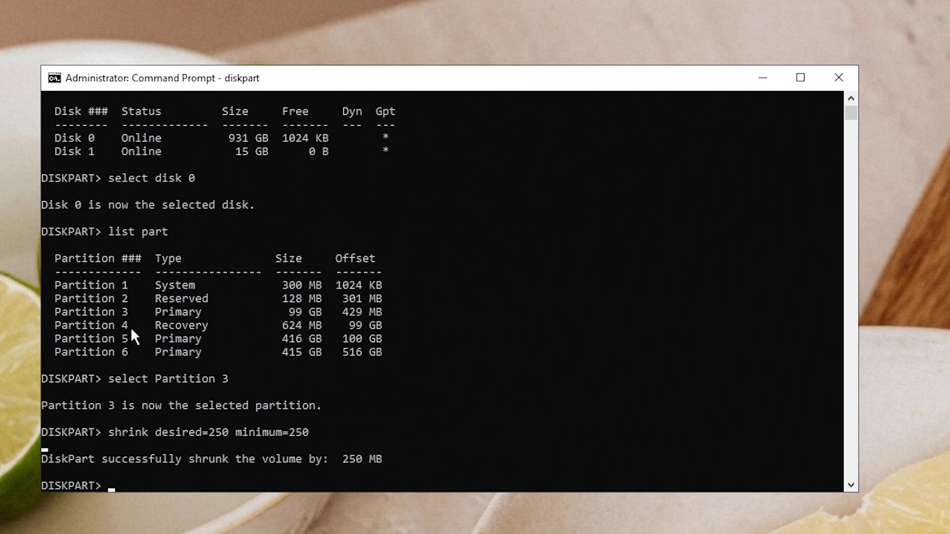
Step: Select recovery Partition 4 and delete it with the override option
text(select Partition 4)
key(Return)
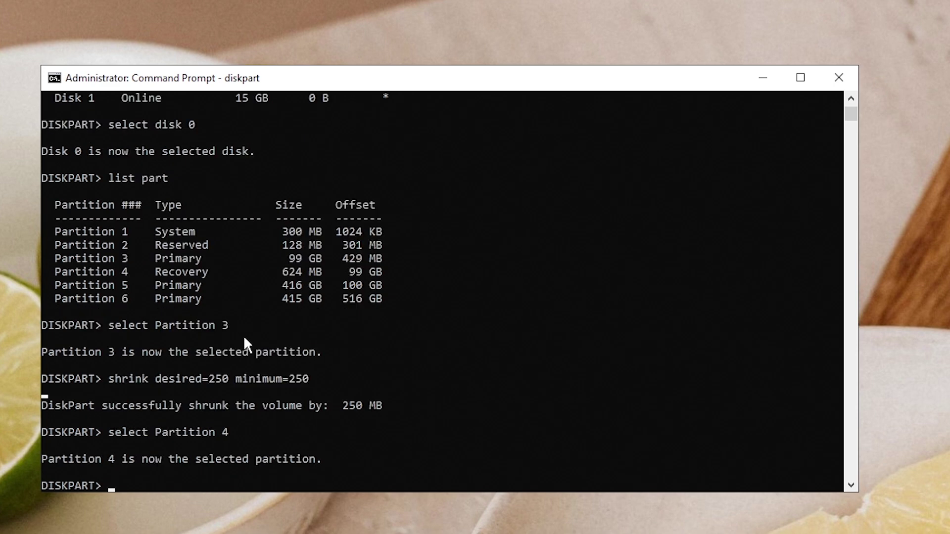
text(delete parti)
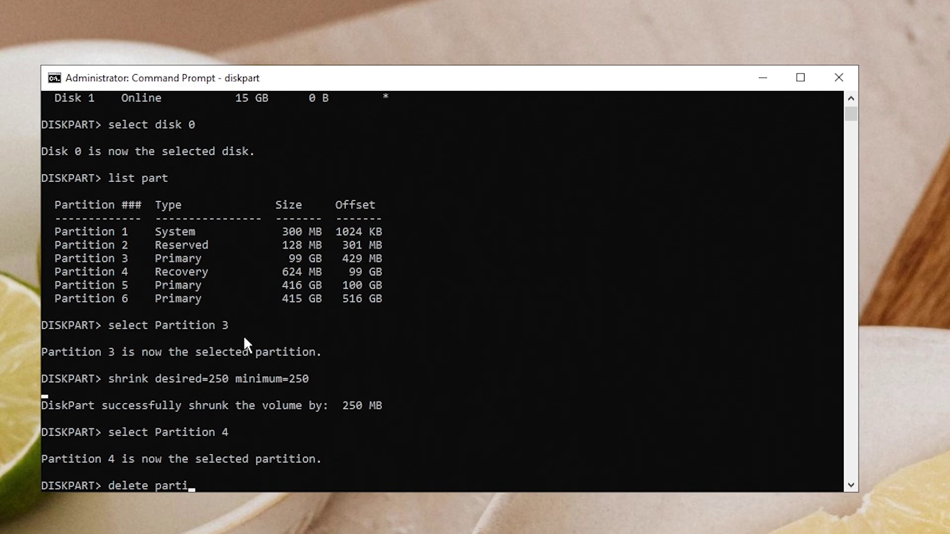
text(tion override)
key(Return)
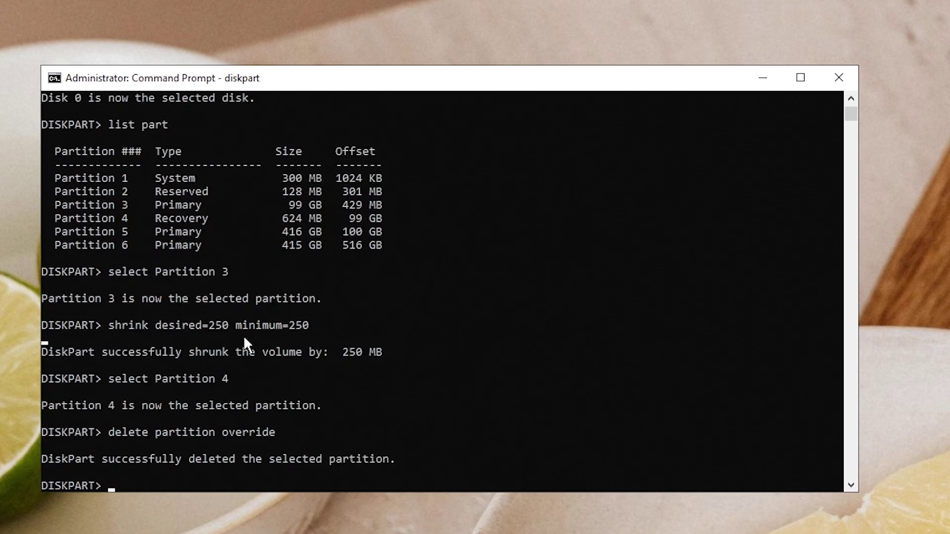
Step: List the disks and create a primary partition on disk 0 with id de94bba4-06d1-4d40-a16a-bfd50179d6ac
text(list disk)
key(Return)
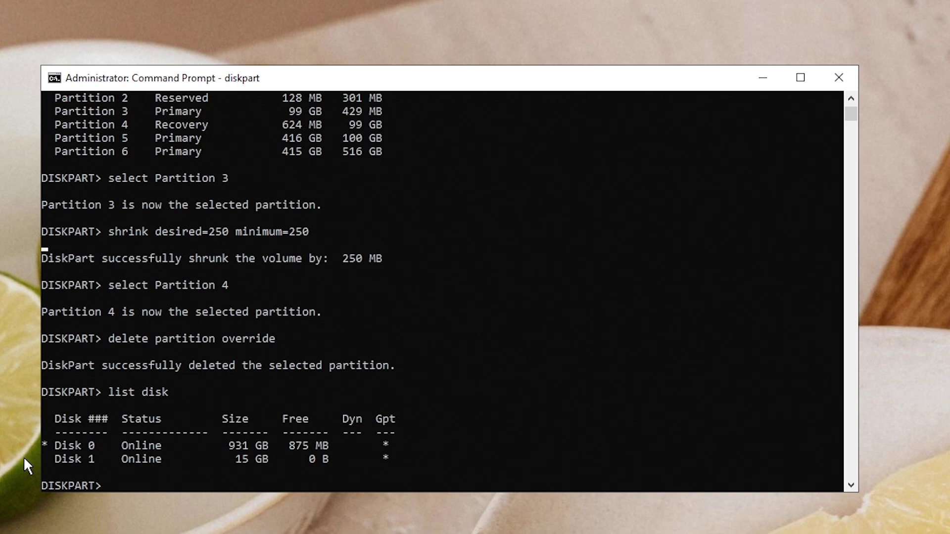
text(create partition)
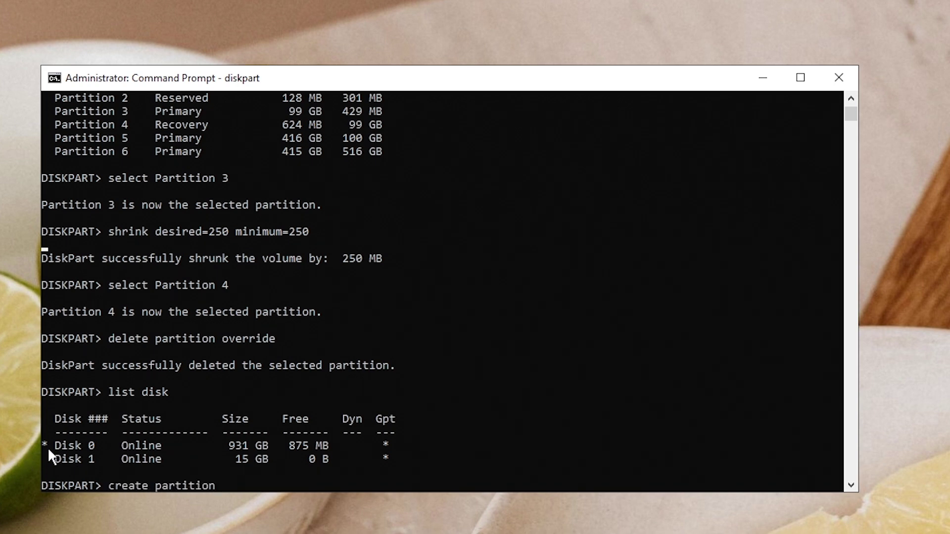
text( primary id=de94bba4-)
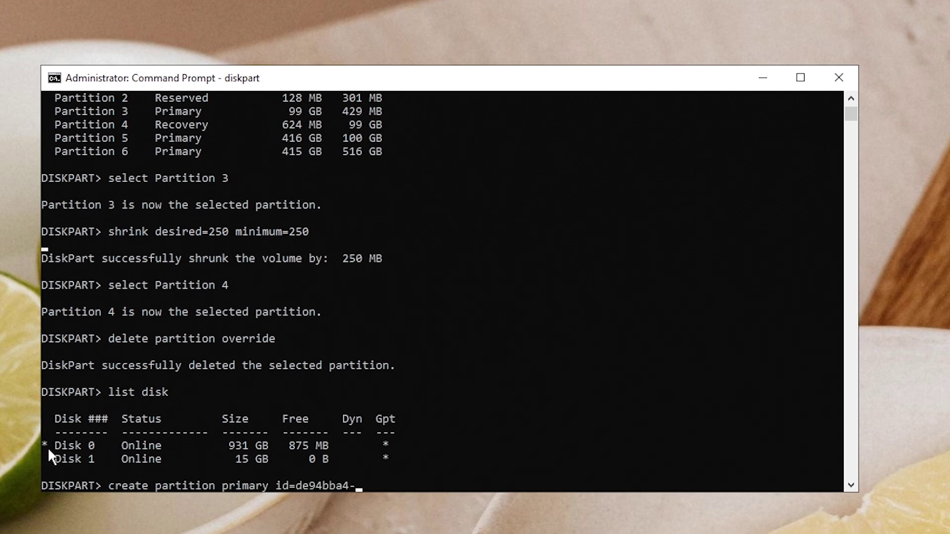
text(06d1-4d40-a16a-bfd)
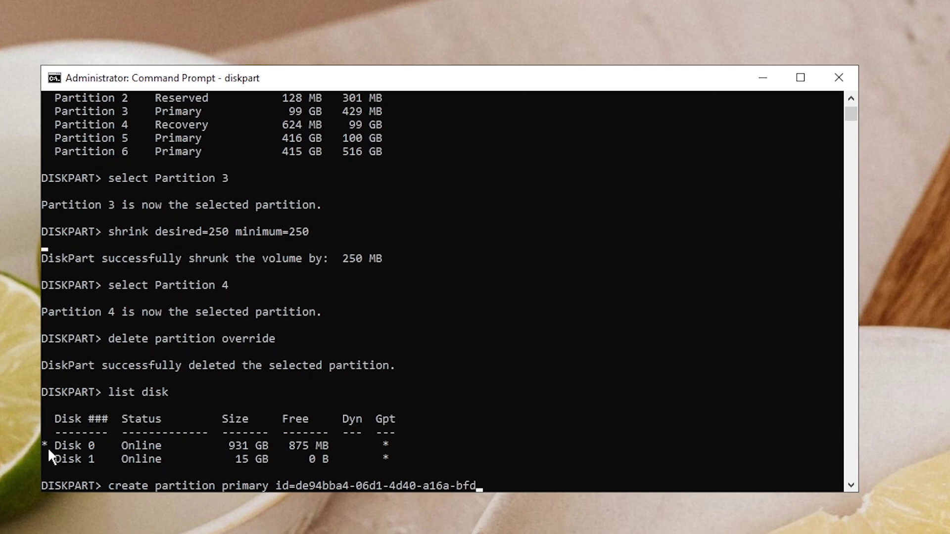
text(50179d6ac)
key(Return)
text(gpt attributes =0x8)
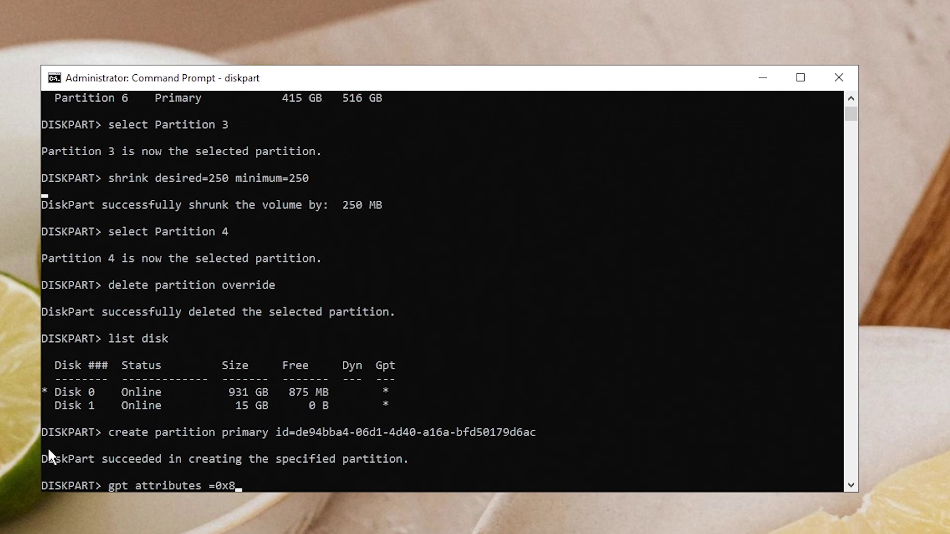
text(000000000000001)
key(Return)
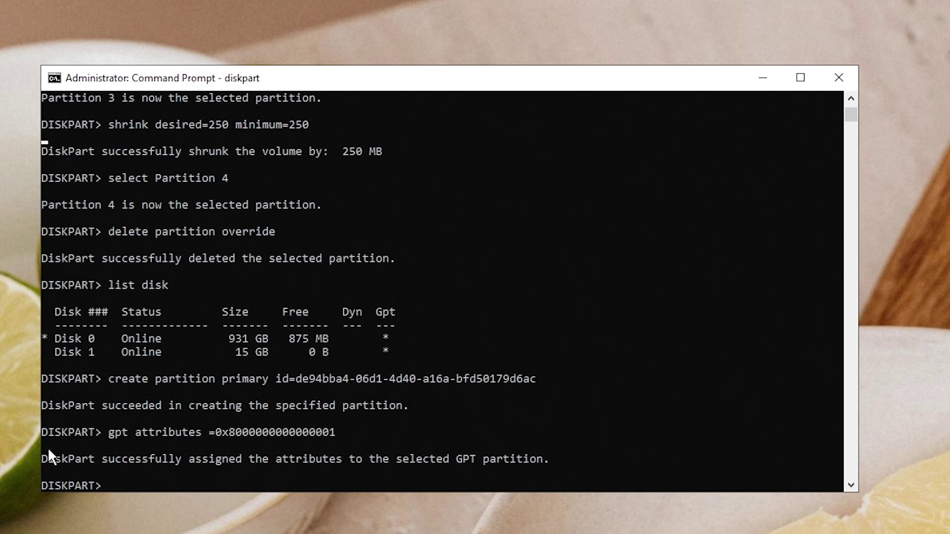
text(list vol)
key(Return)
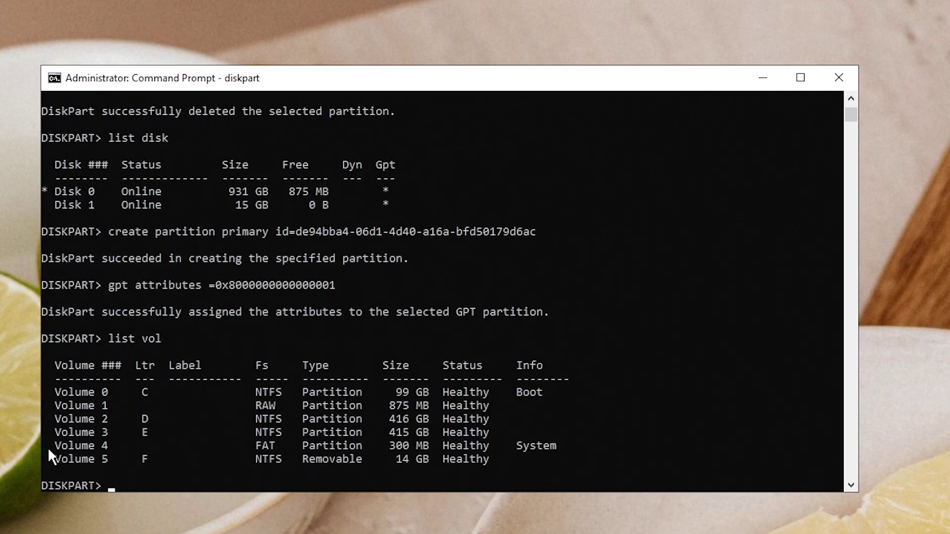
Step: Quick-format the new partition as NTFS with the label "Windows RE tools" and list the volumes again
text(format quick f)
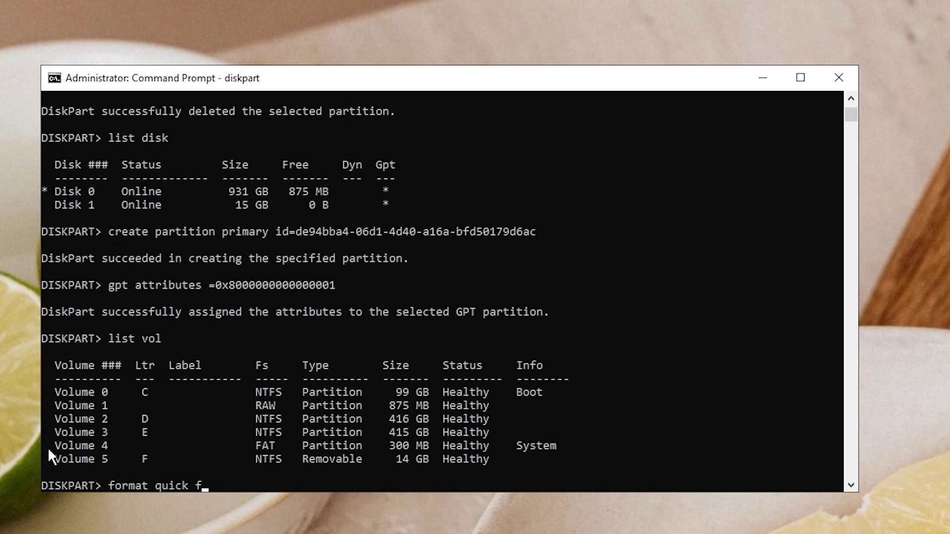
text(s=ntfd label="Windo)
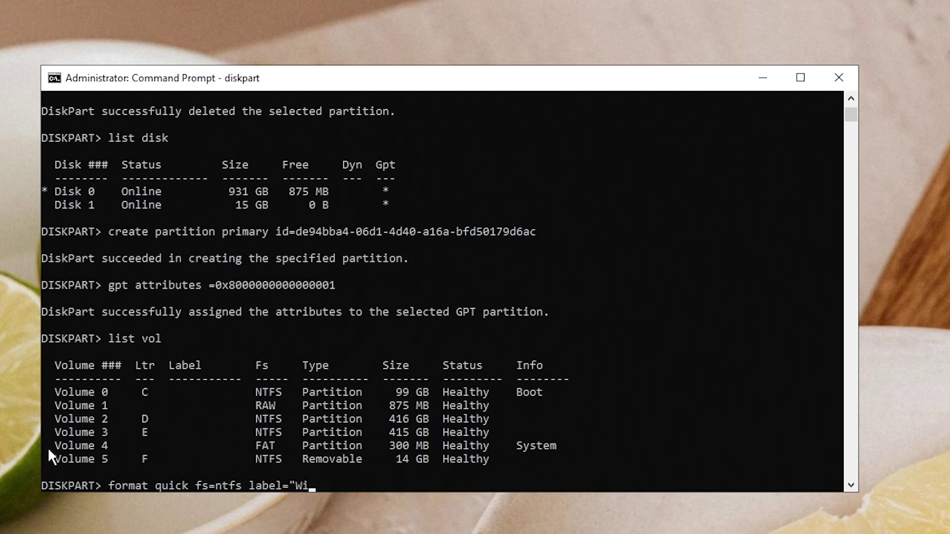
key(BackSpace)
text(ows RE tools")
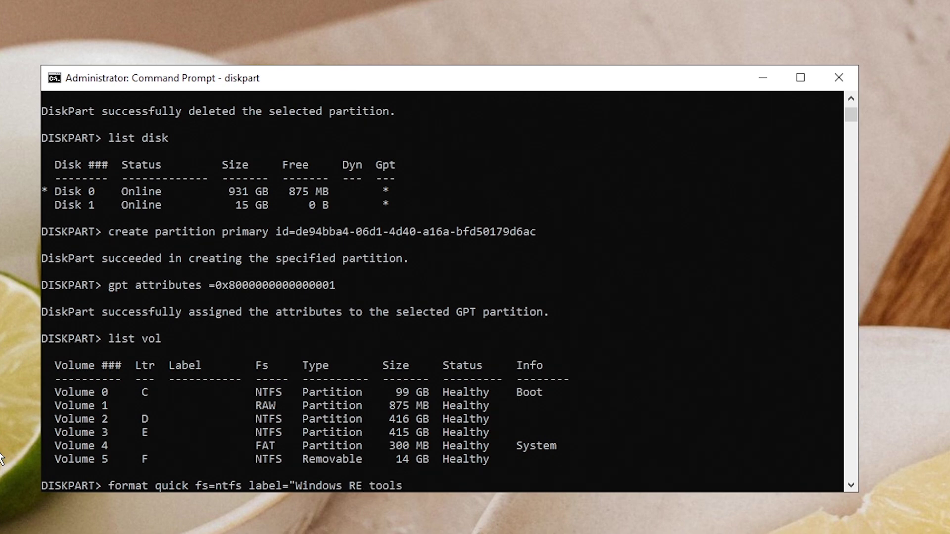
key(Return)
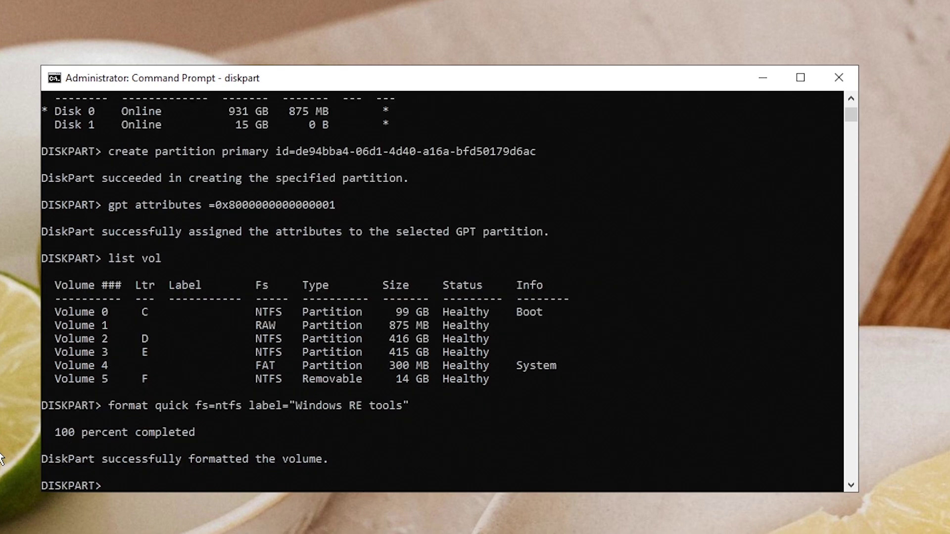
text(list vol)
key(Return)
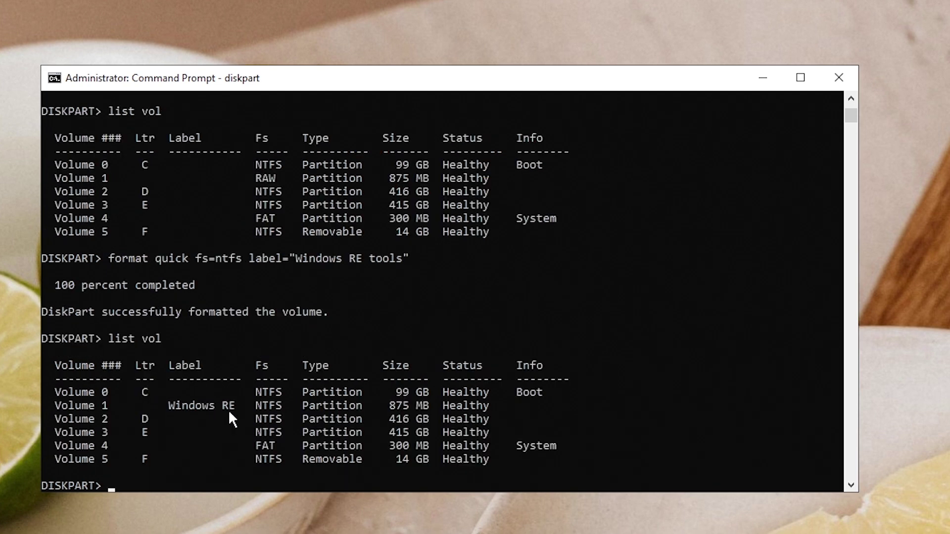
Step: Exit DiskPart and re-enable Windows RE with reagentc /enable, checking its configuration with reagentc /info before and after
text(exit)
key(Return)
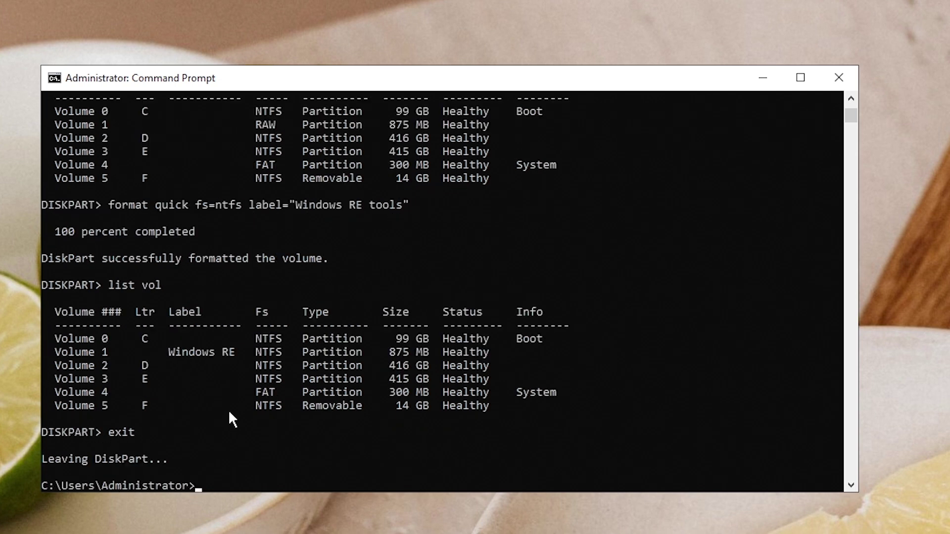
text(reagentc /info)
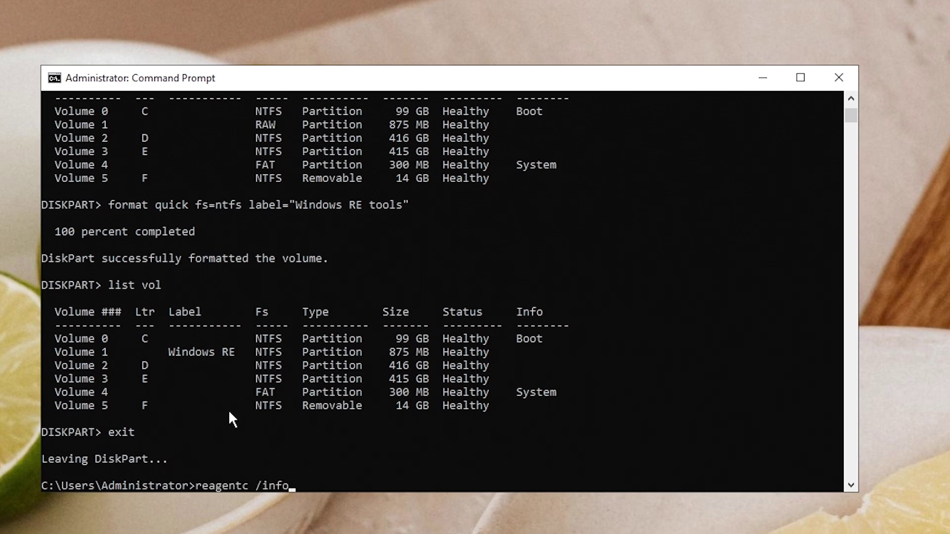
key(Return)
text(reagentc /enable)
key(Return)
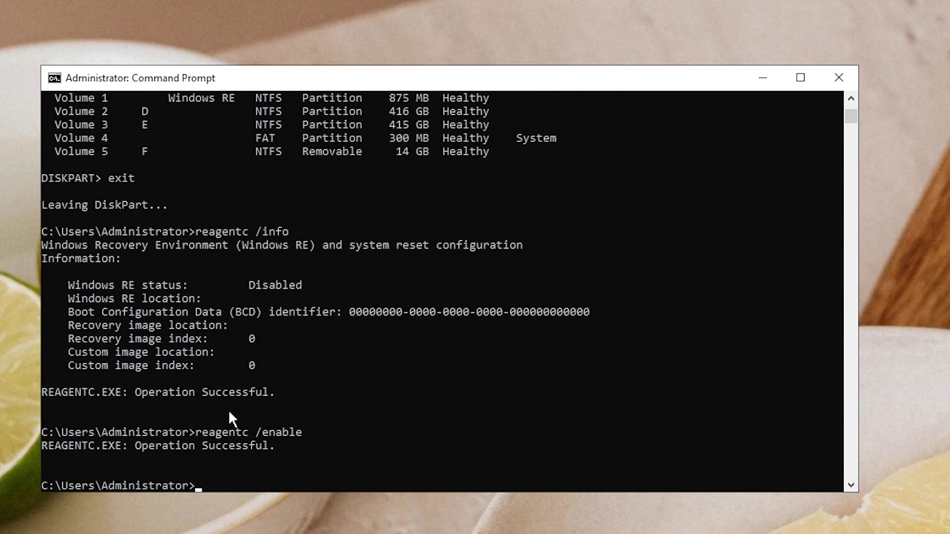
text(reagentc /info)
key(Return)
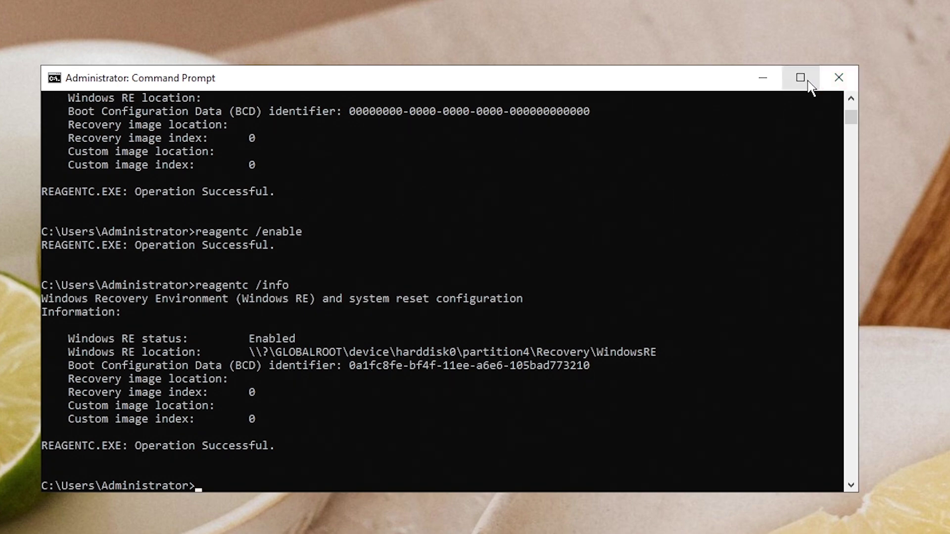
Step: Close Command Prompt and bring up the computer's power options
click(839, 78)
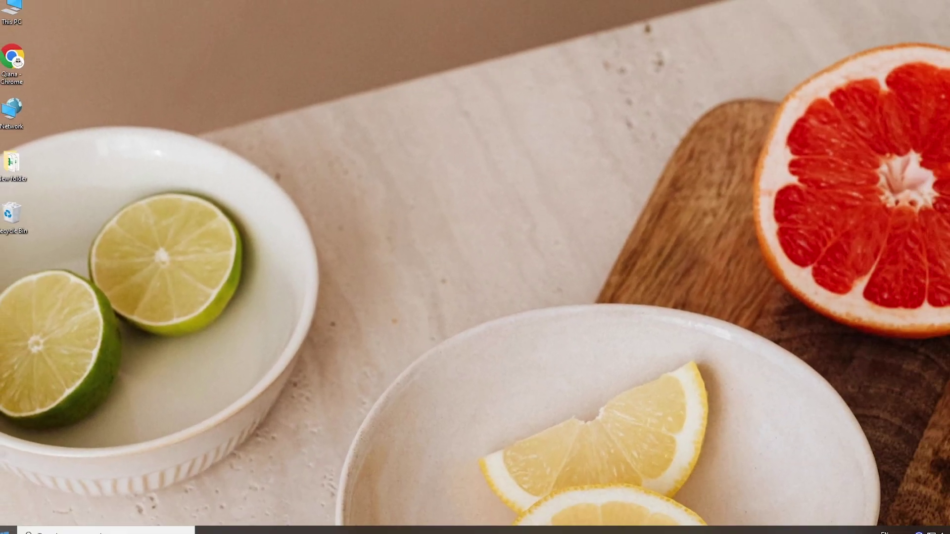
click(6, 531)
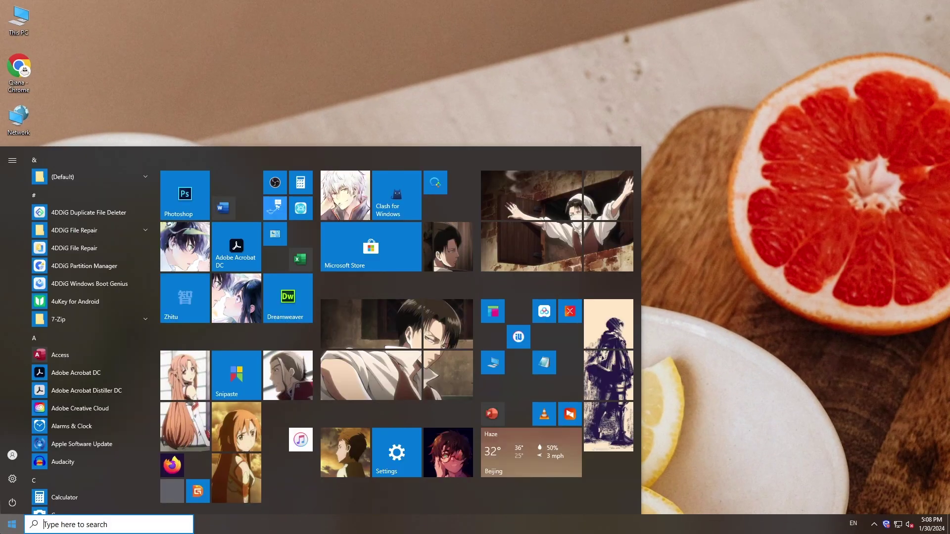
click(6, 494)
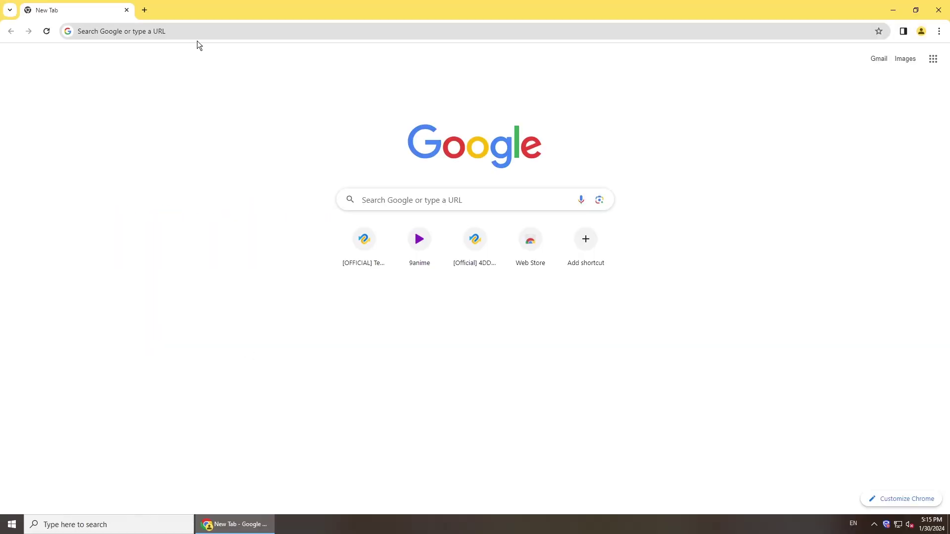
click(204, 29)
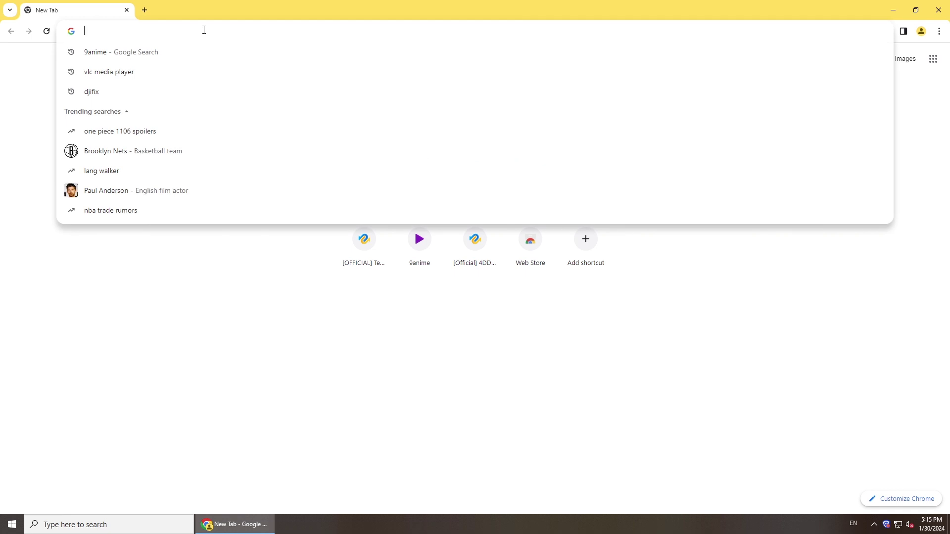
text(https://download.microsoft.com/download/f/2/2/f22d5fdb-59cd-4275-8c95-1be17bf70b21/wushowhide.diagcab)
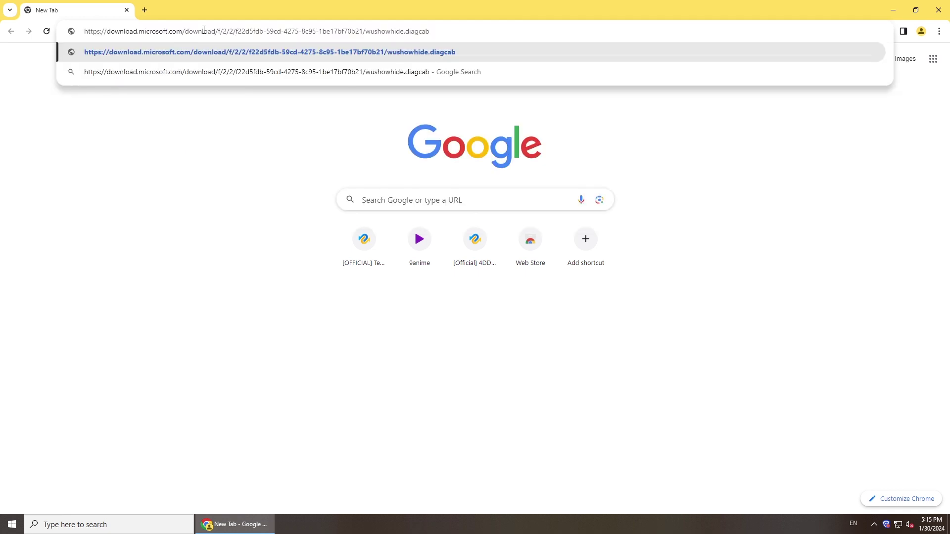
key(Return)
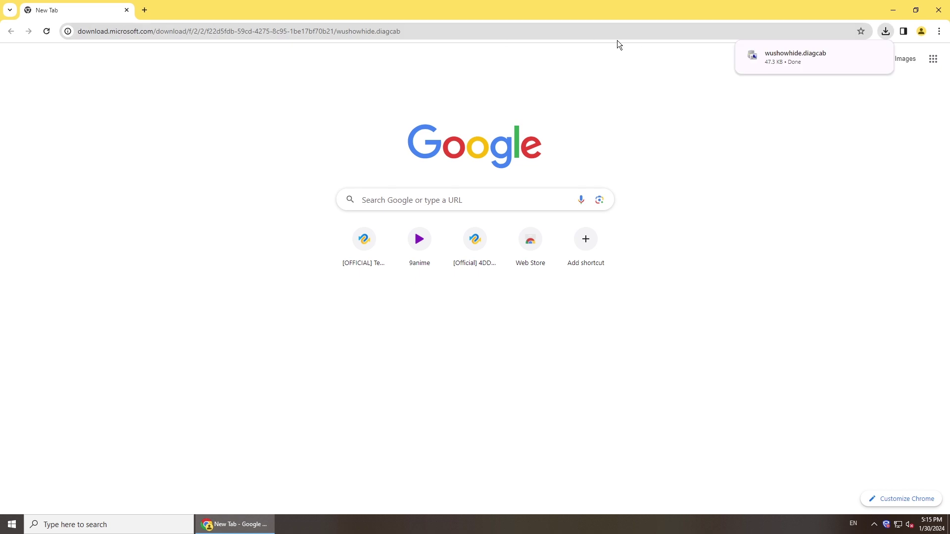
click(859, 55)
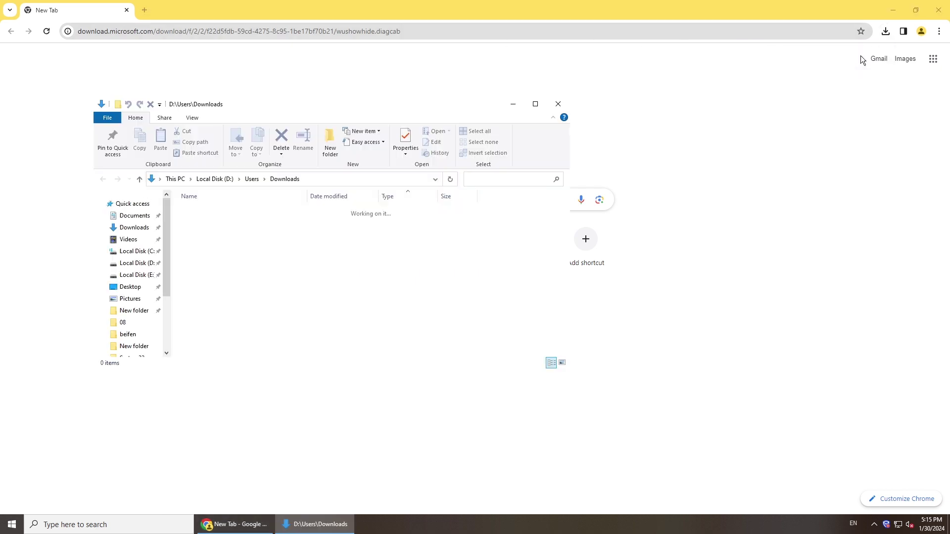
click(939, 10)
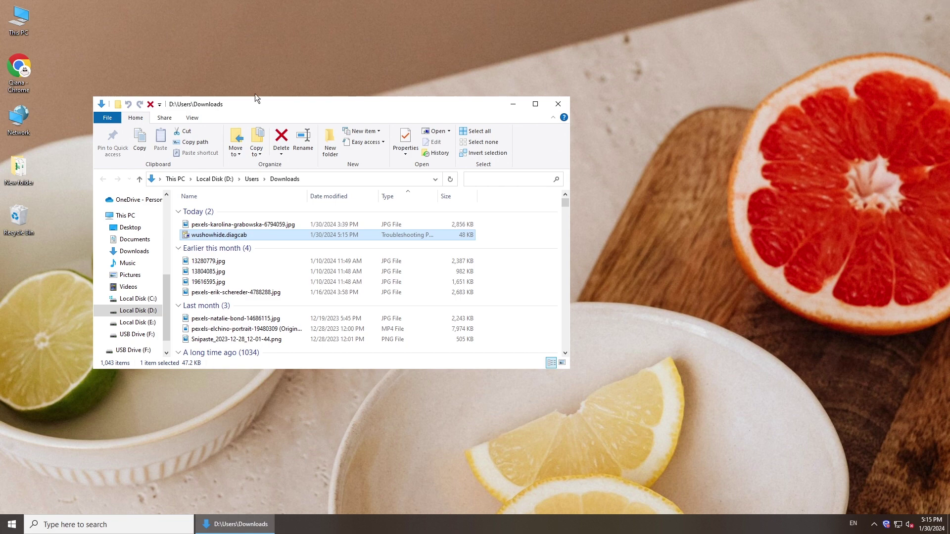
Step: Run wushowhide.diagcab to search for updates, choose Hide updates and continue past the update selection
double_click(271, 236)
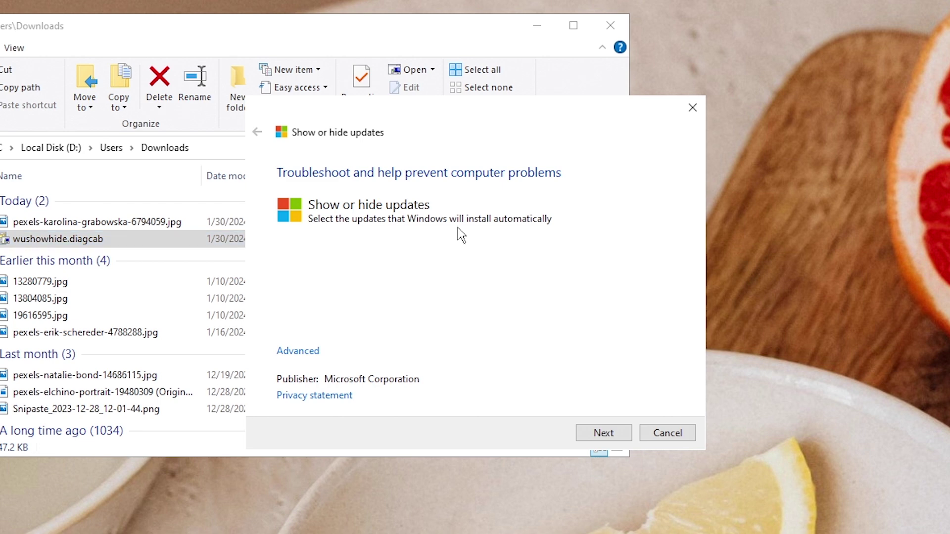
click(610, 433)
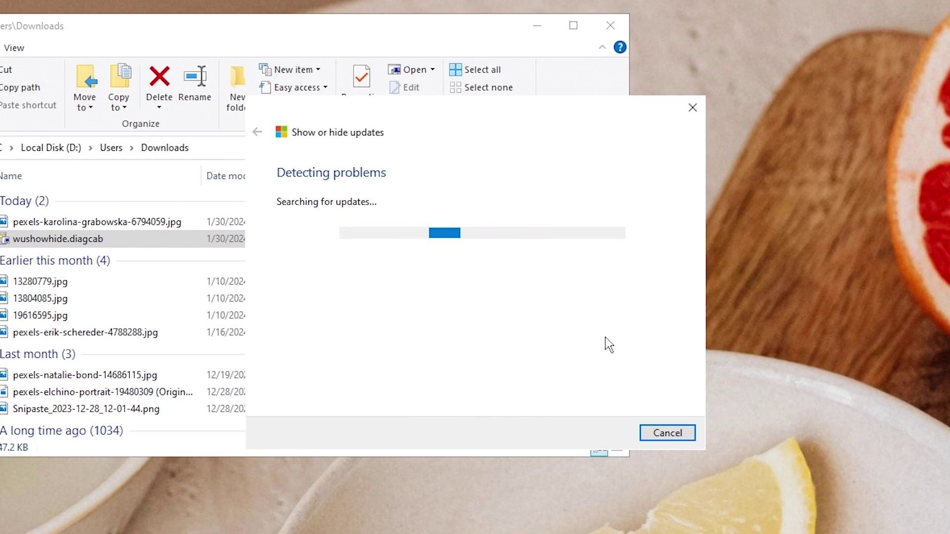
click(609, 25)
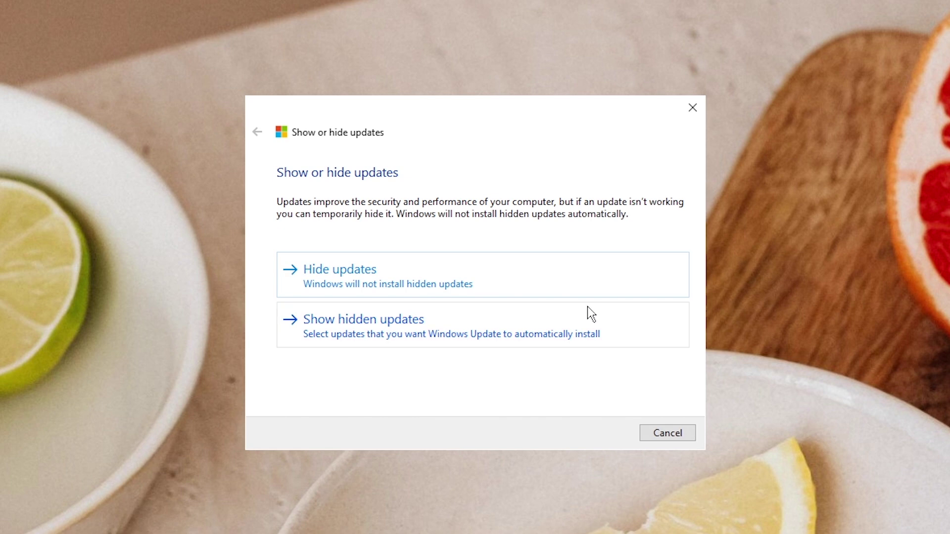
click(529, 273)
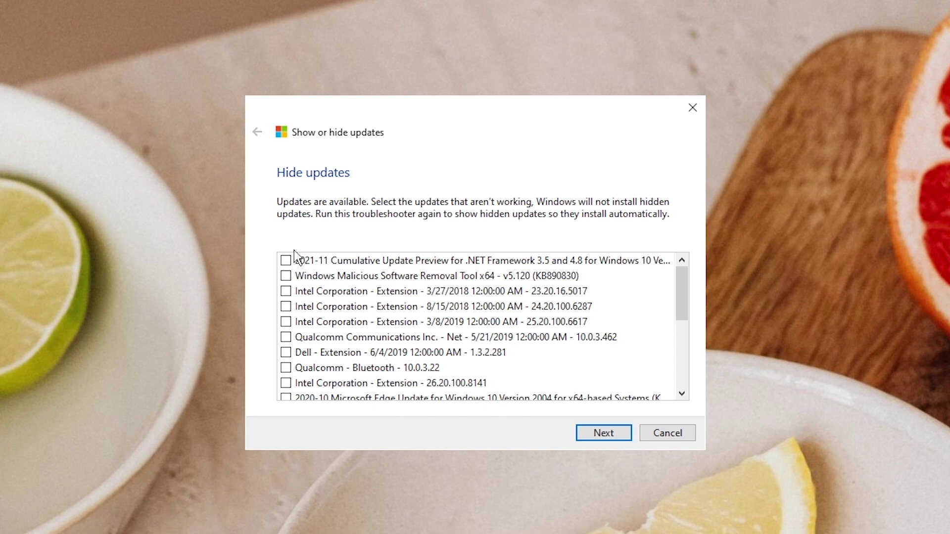
click(597, 427)
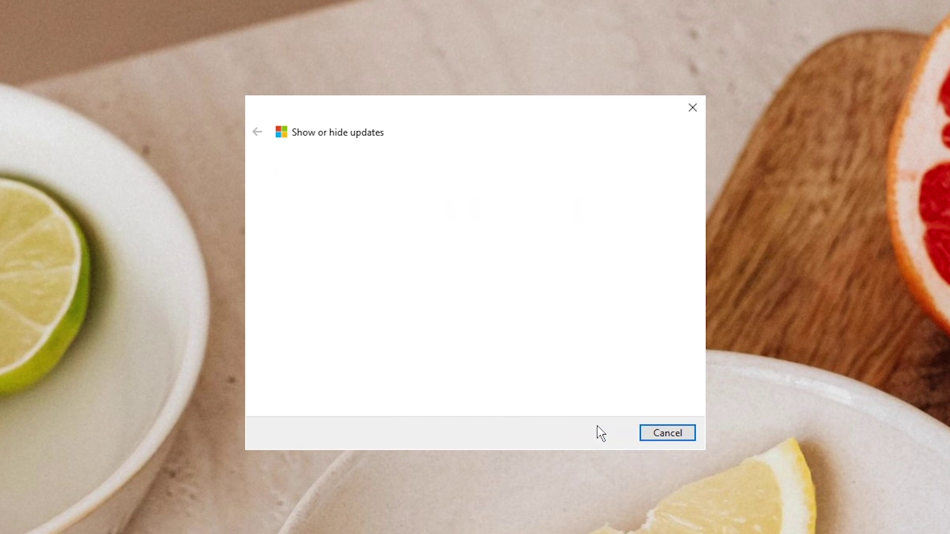